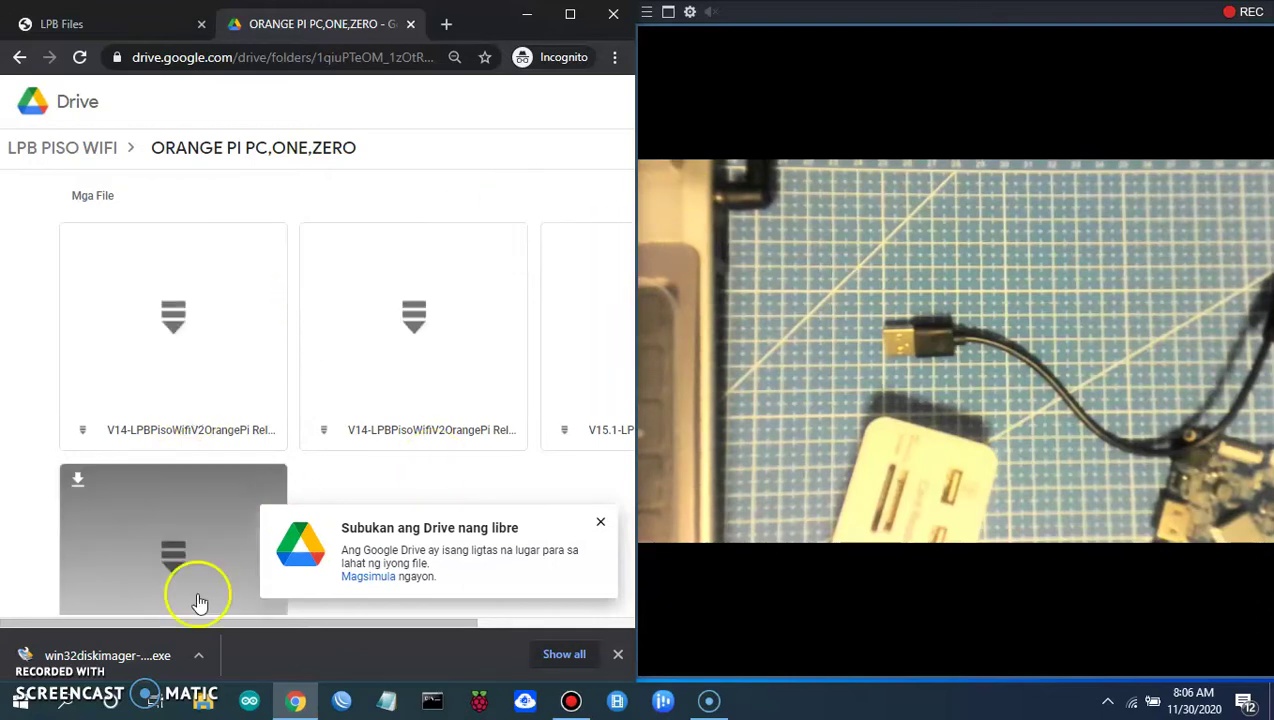
- Open the V15.2-LPBPisoWifiV2OrangePi Release-v15.2-Official.zip file in the Drive folder and choose to download it
double_click(152, 565)
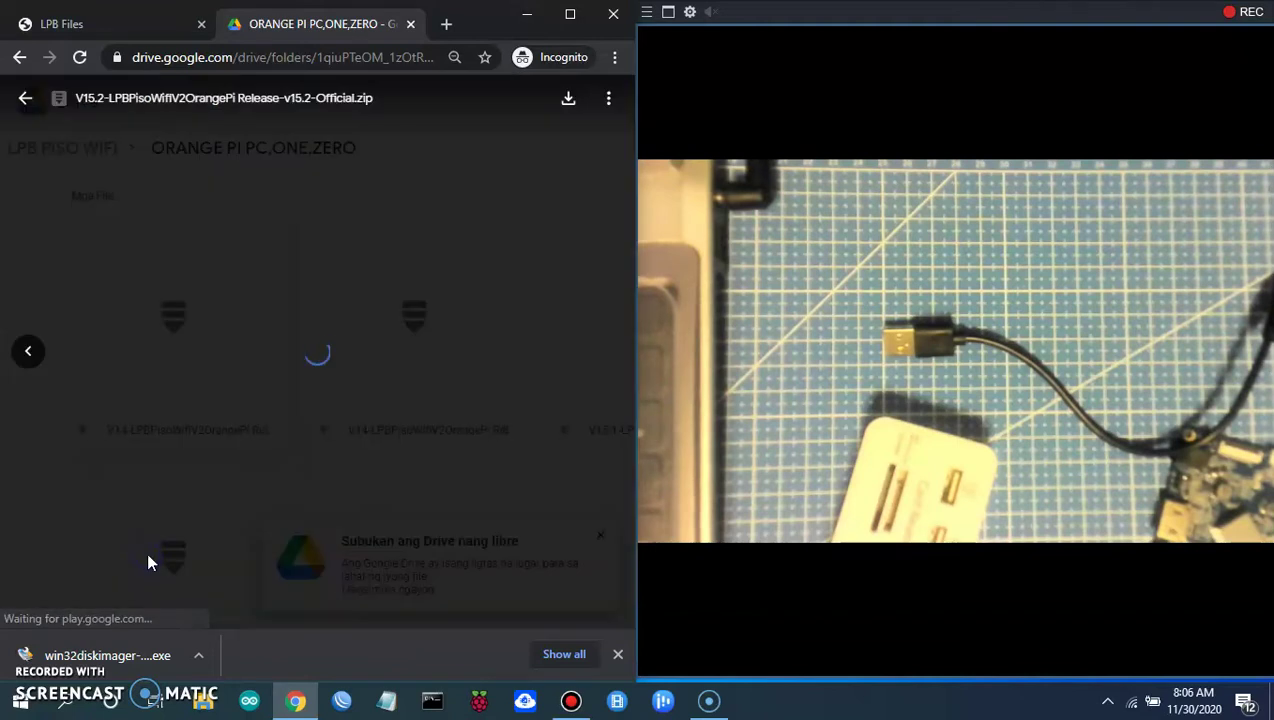
click(330, 378)
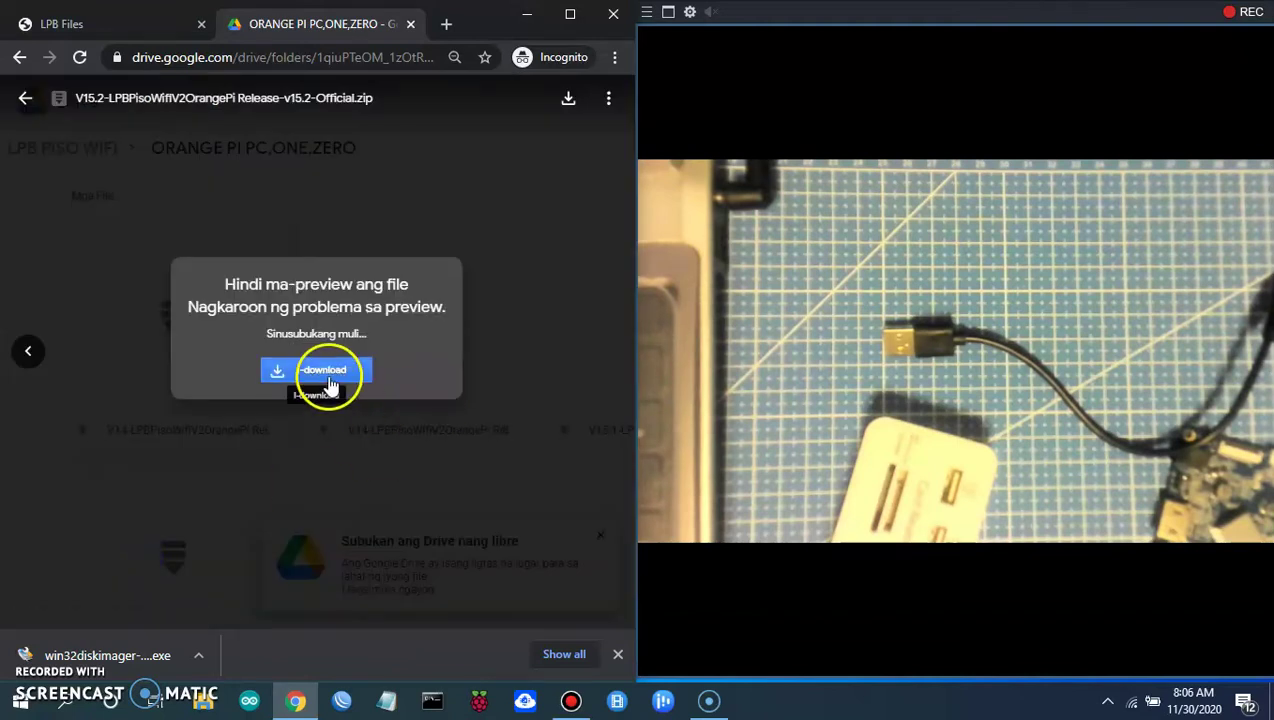
- Search the web for "sd card formatter" in a new tab and find the Windows download on the sdcard.org formatter page
click(447, 36)
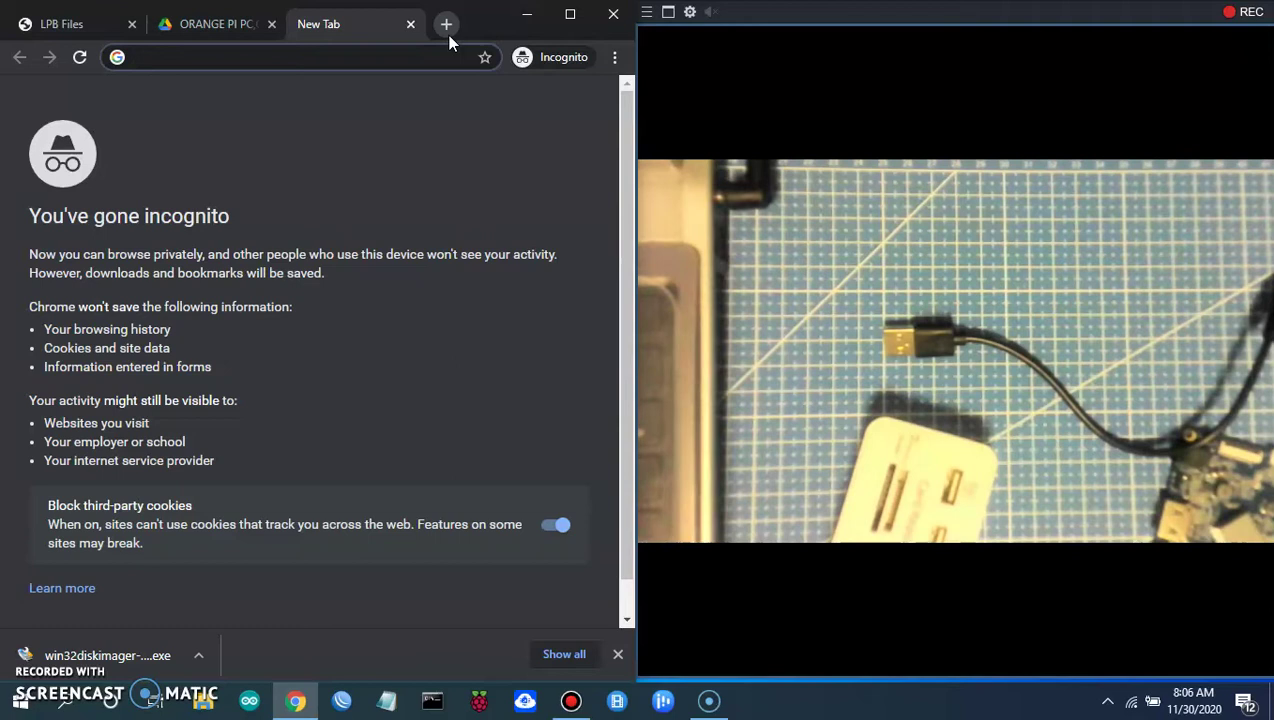
text(sd)
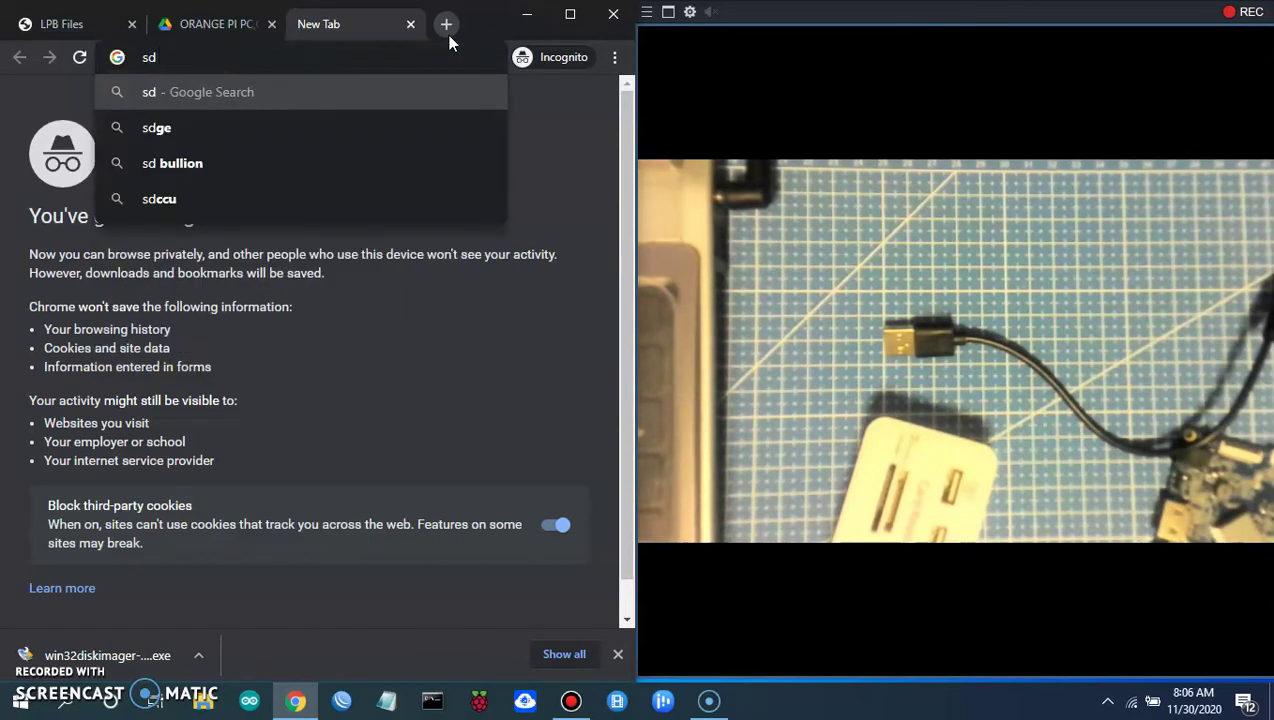
text( card)
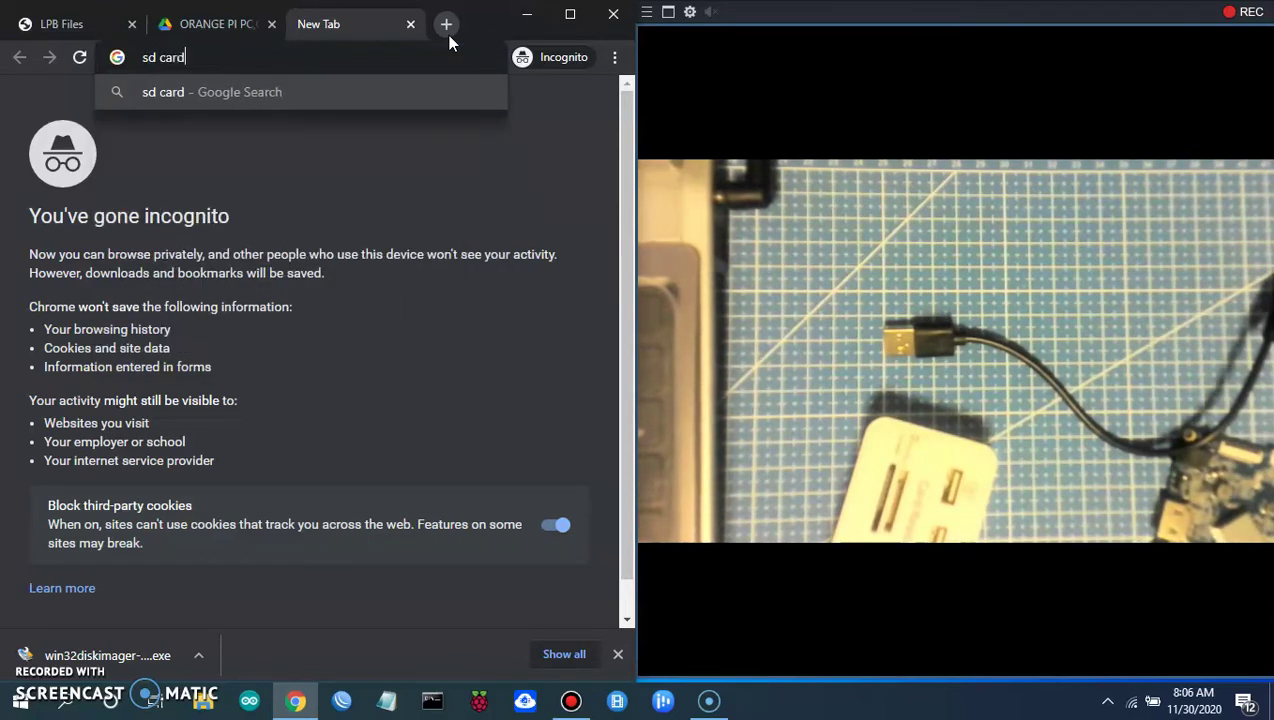
text( formatter)
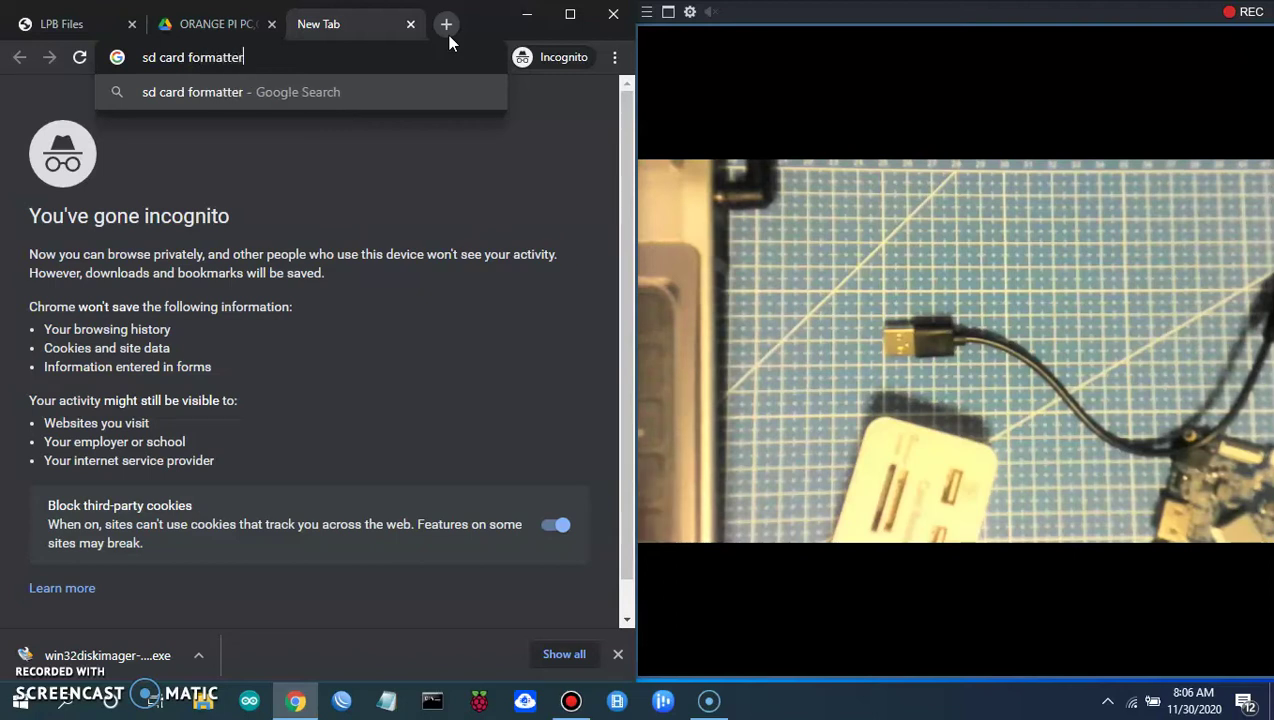
key(Return)
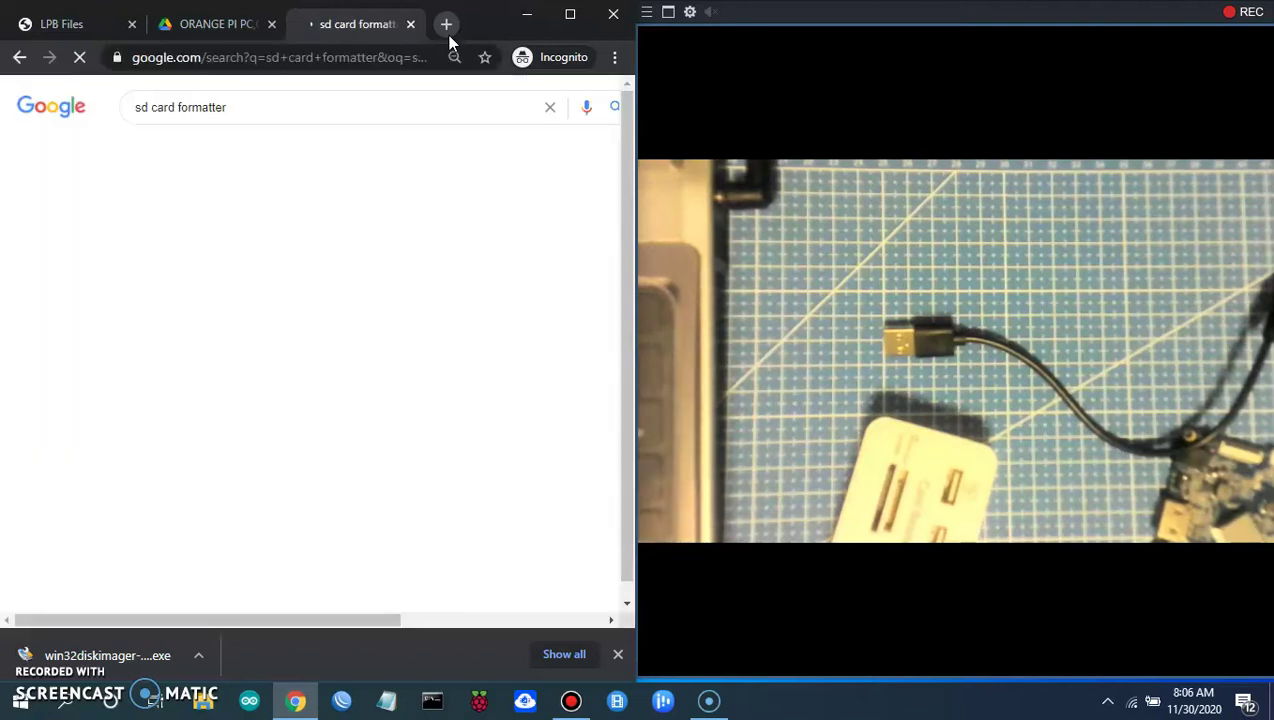
click(284, 231)
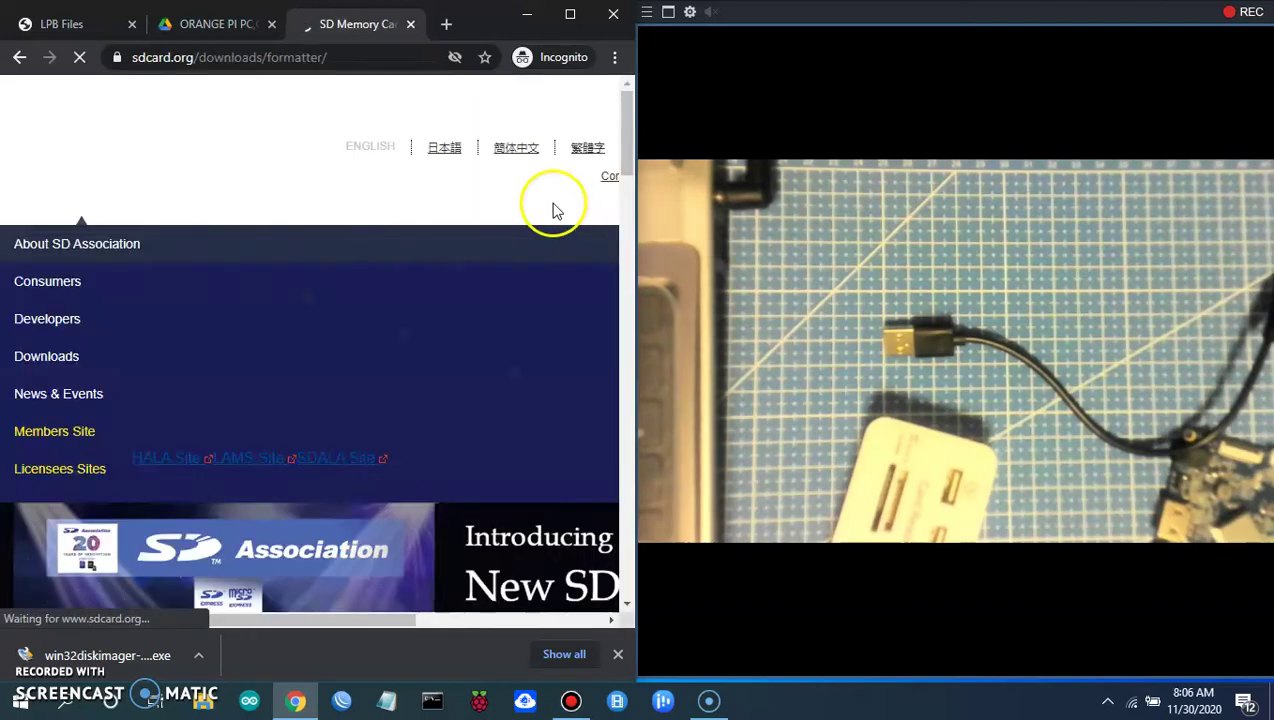
drag(622, 142, 649, 447)
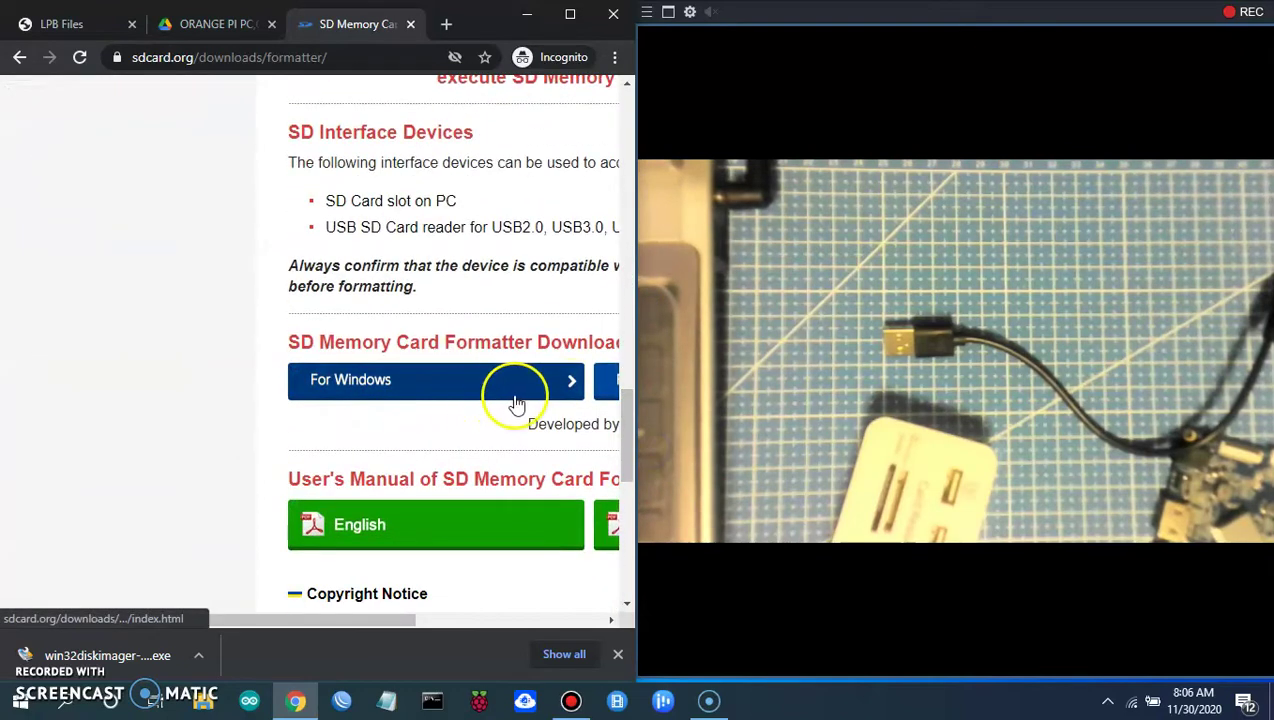
drag(628, 405, 626, 304)
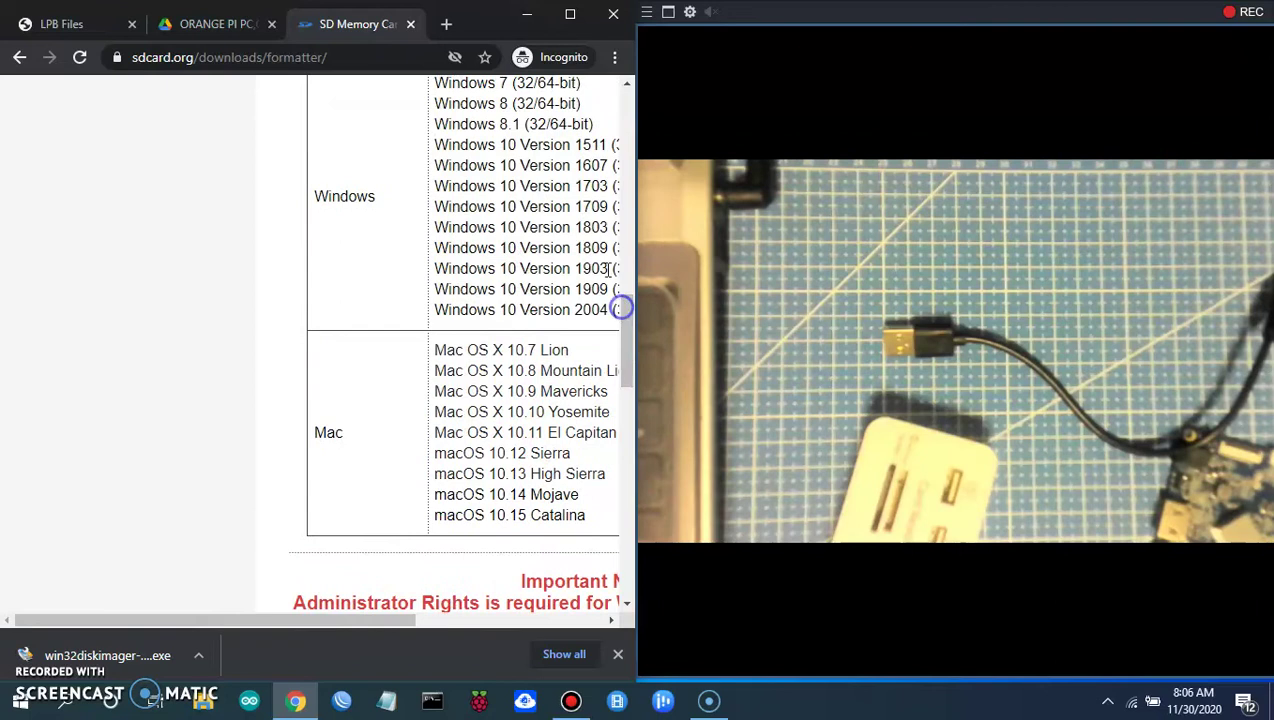
- Search the web for the Win32 Disk Imager in another new tab and open its SourceForge project page
click(445, 24)
text(win)
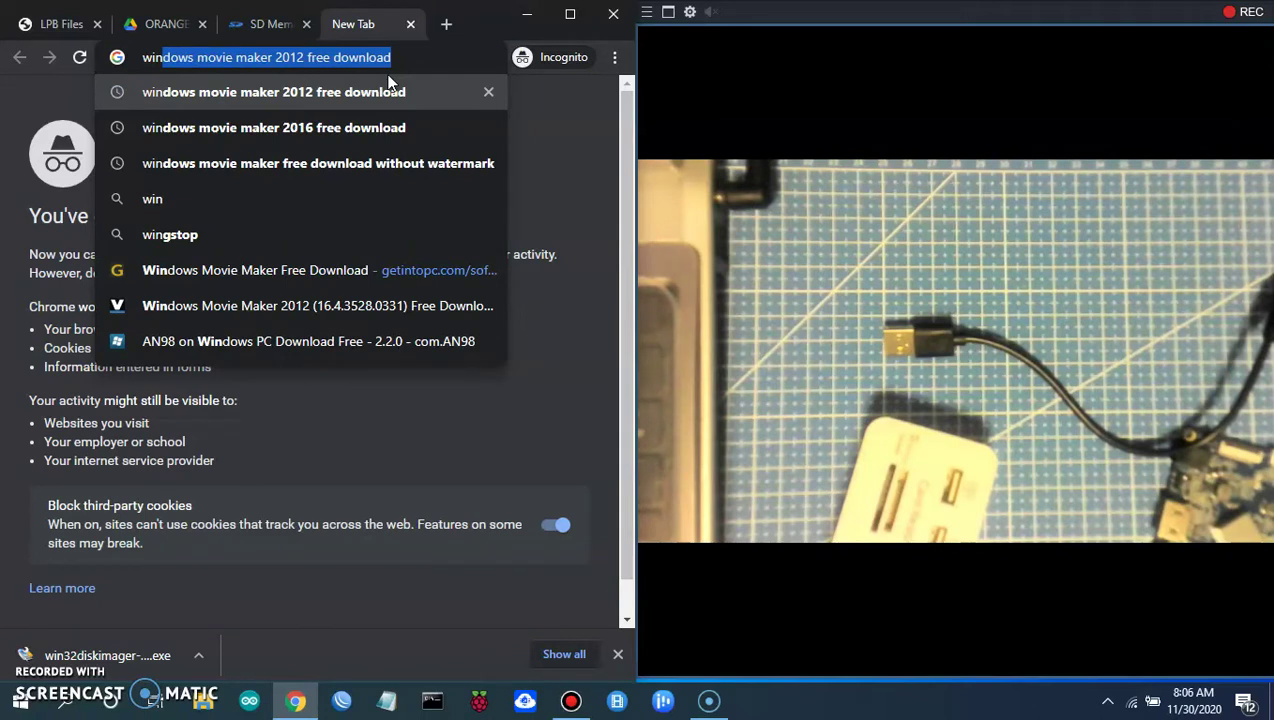
text(32 disk)
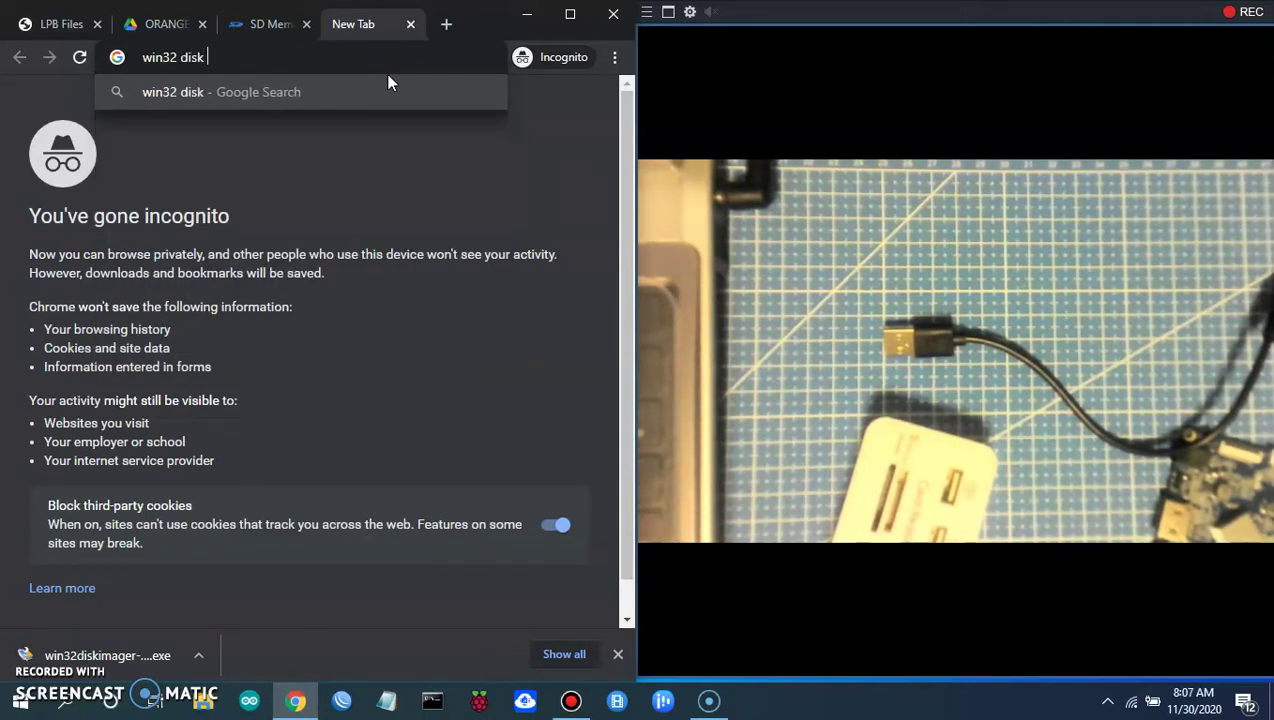
key(Return)
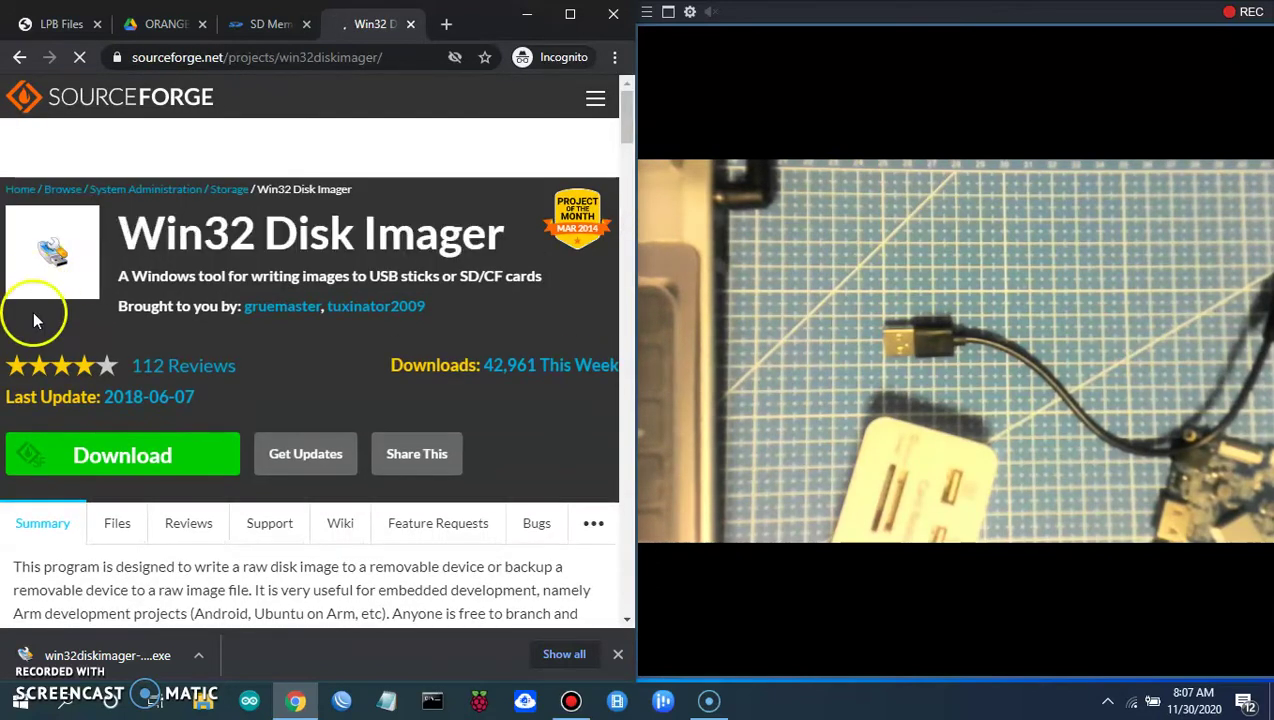
- Minimize the browser and place the downloads folder below rack slider on the desktop, moving the camera preview window aside and back
click(527, 14)
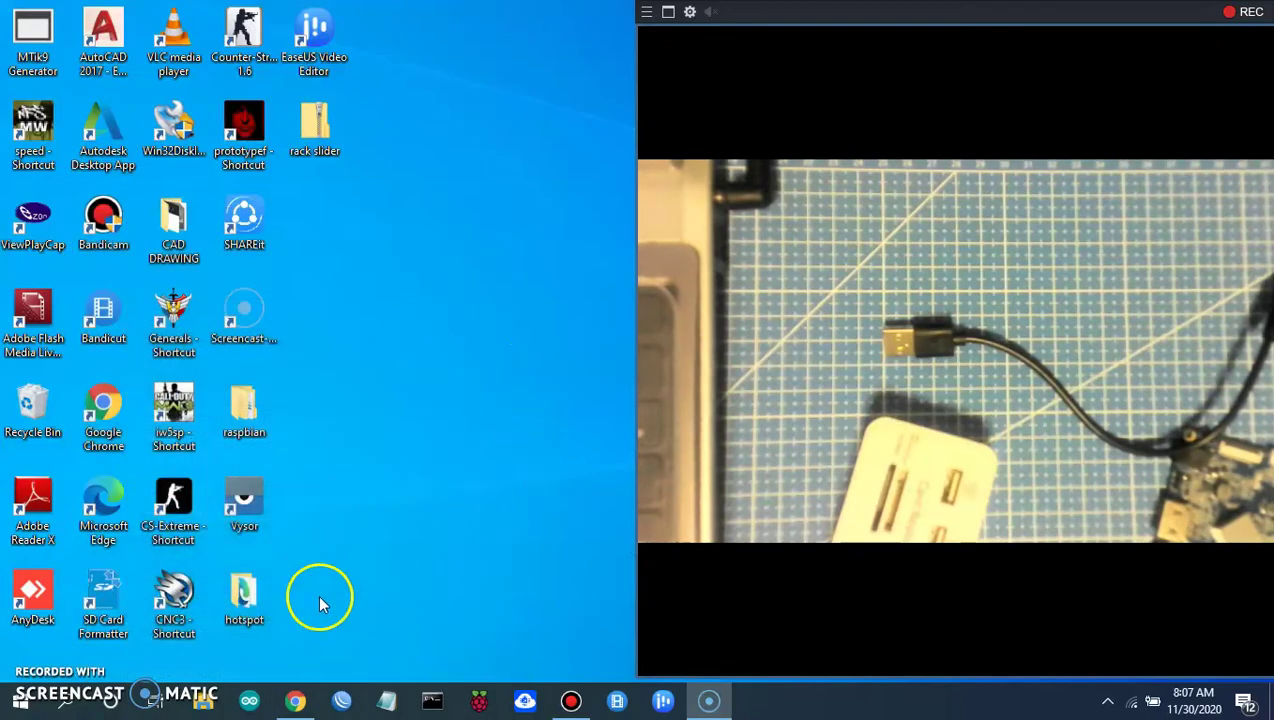
drag(968, 20, 1041, 120)
drag(666, 218, 441, 228)
drag(328, 228, 328, 228)
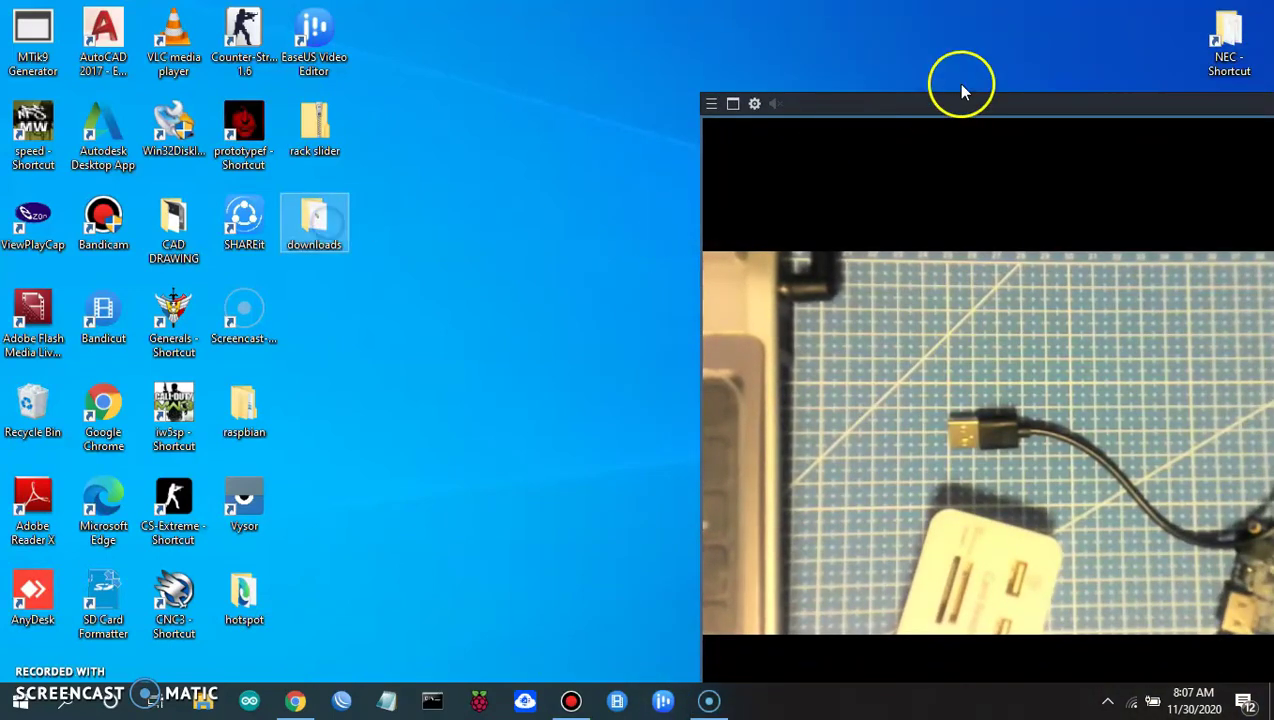
drag(964, 117, 852, 23)
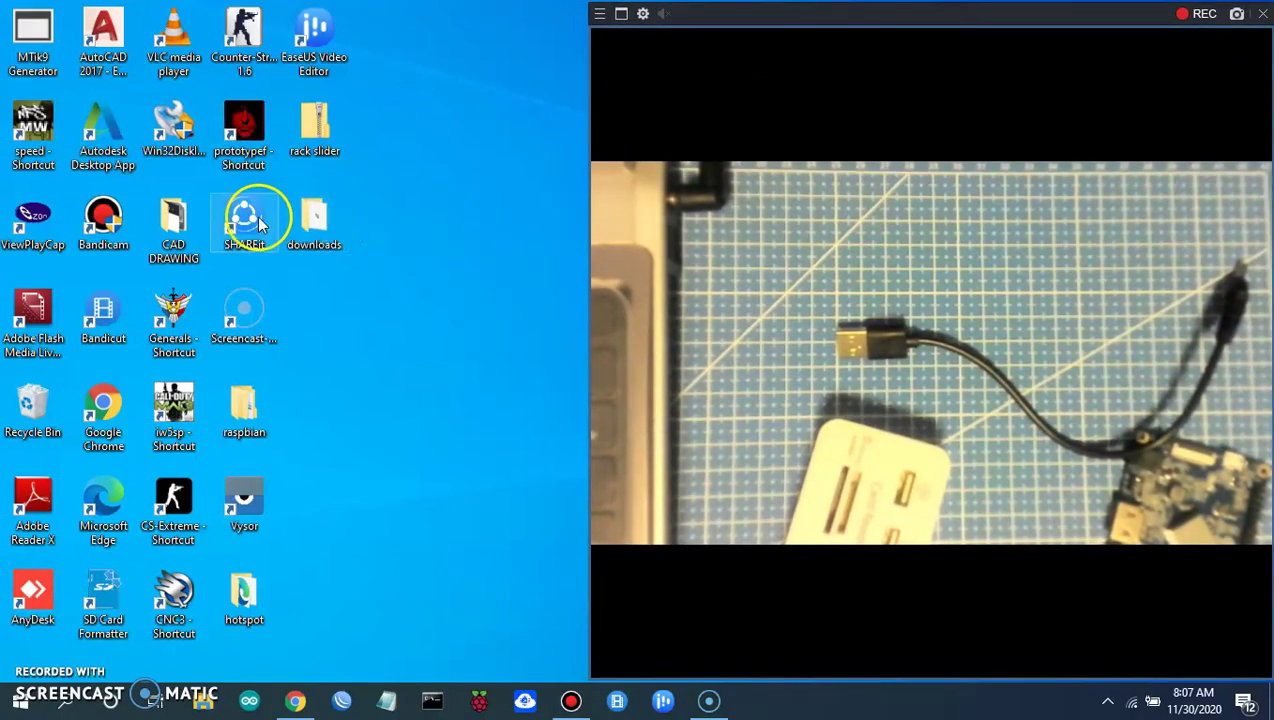
- Look up the SD Card Formatter 5.0.1 Setup file inside the SDCardFormatterv5_WinEN folder in downloads and minimize the window
double_click(314, 224)
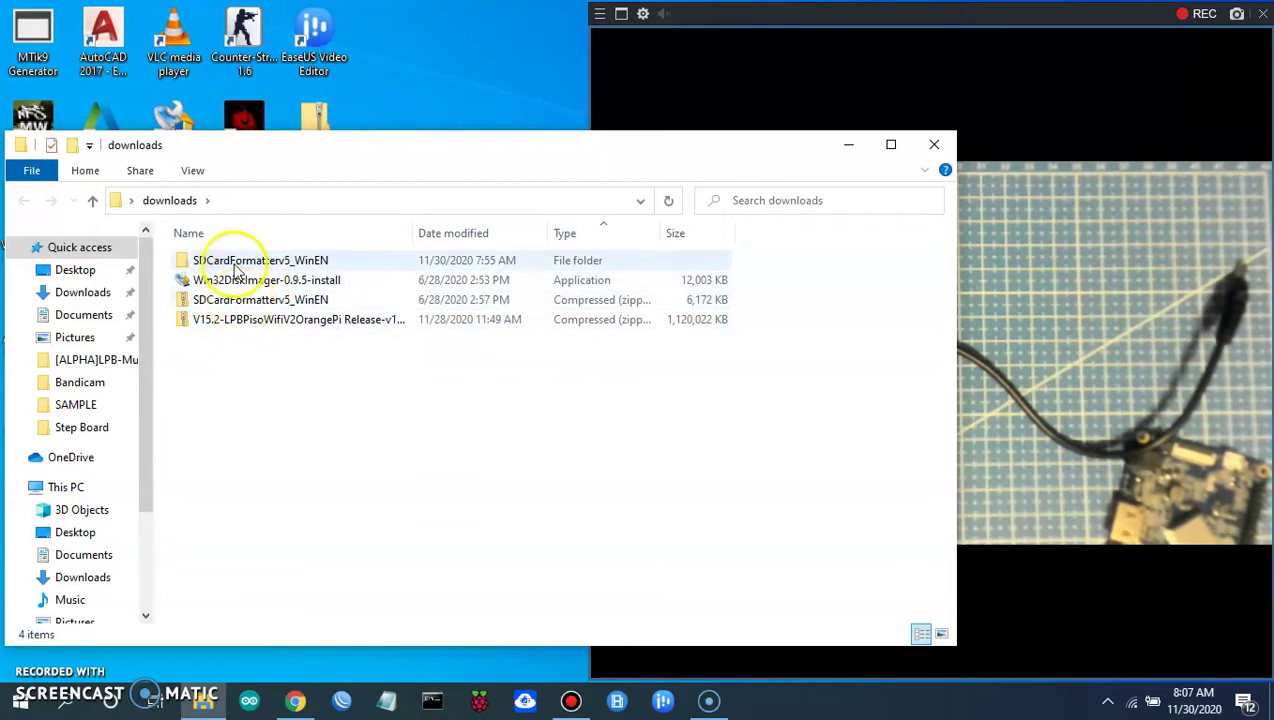
click(268, 262)
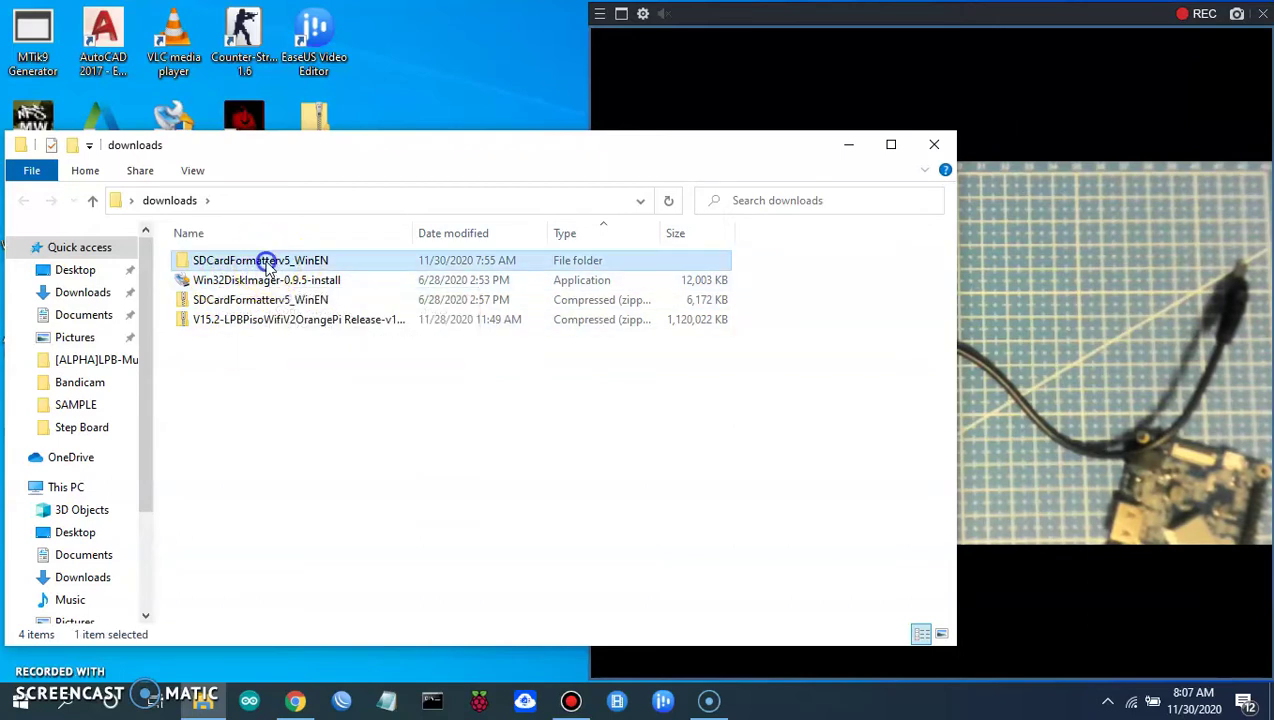
double_click(268, 262)
double_click(265, 260)
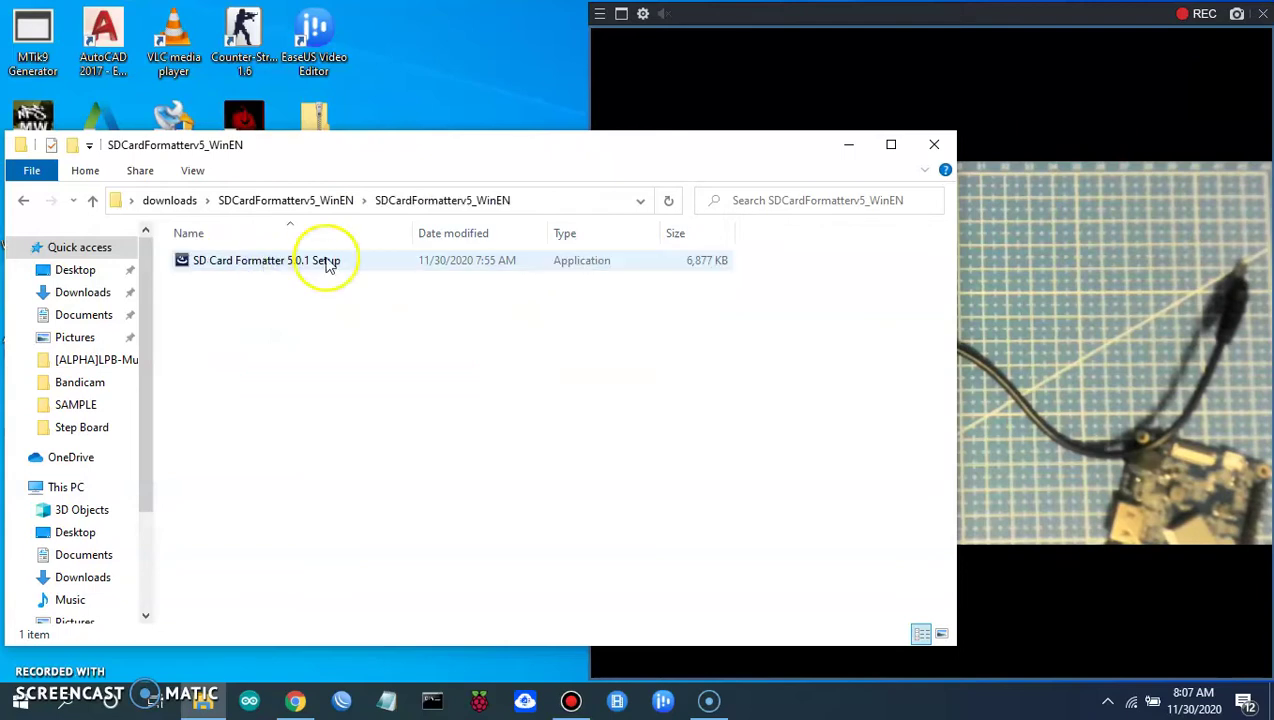
click(848, 152)
- Launch Win32DiskImager-0.9.5-install from the downloads folder and minimize the folder window
double_click(330, 230)
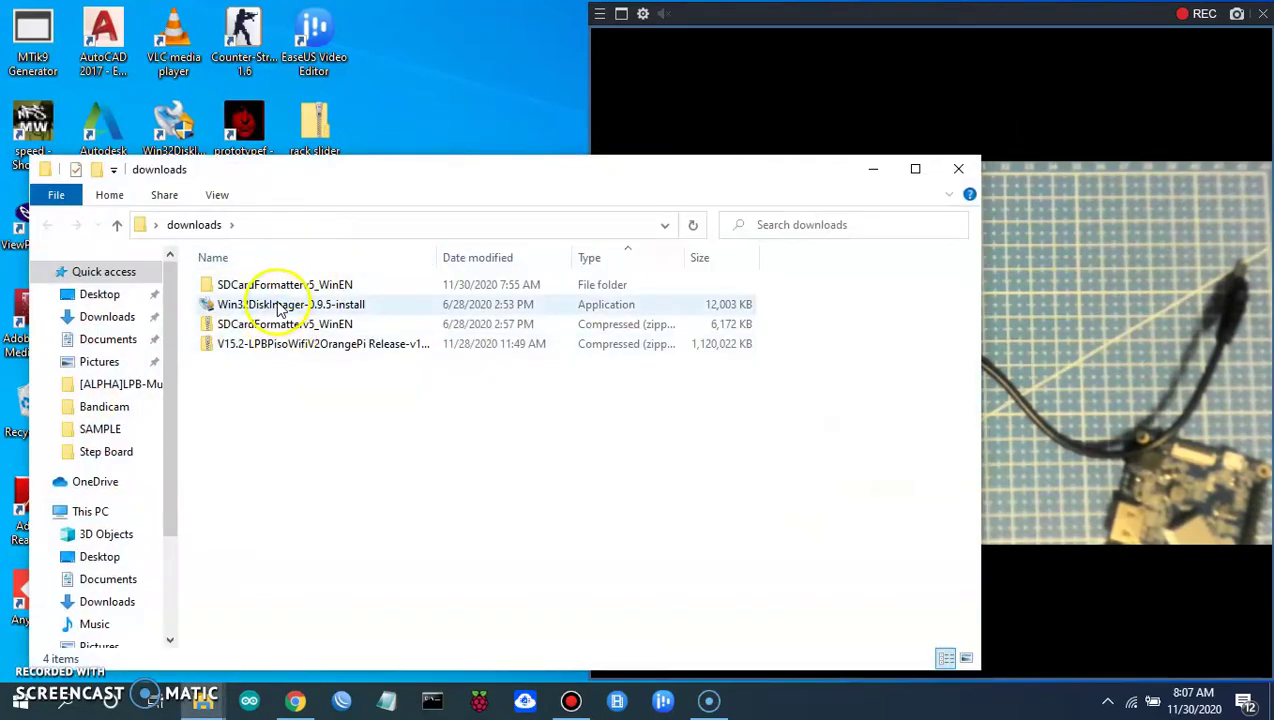
double_click(280, 306)
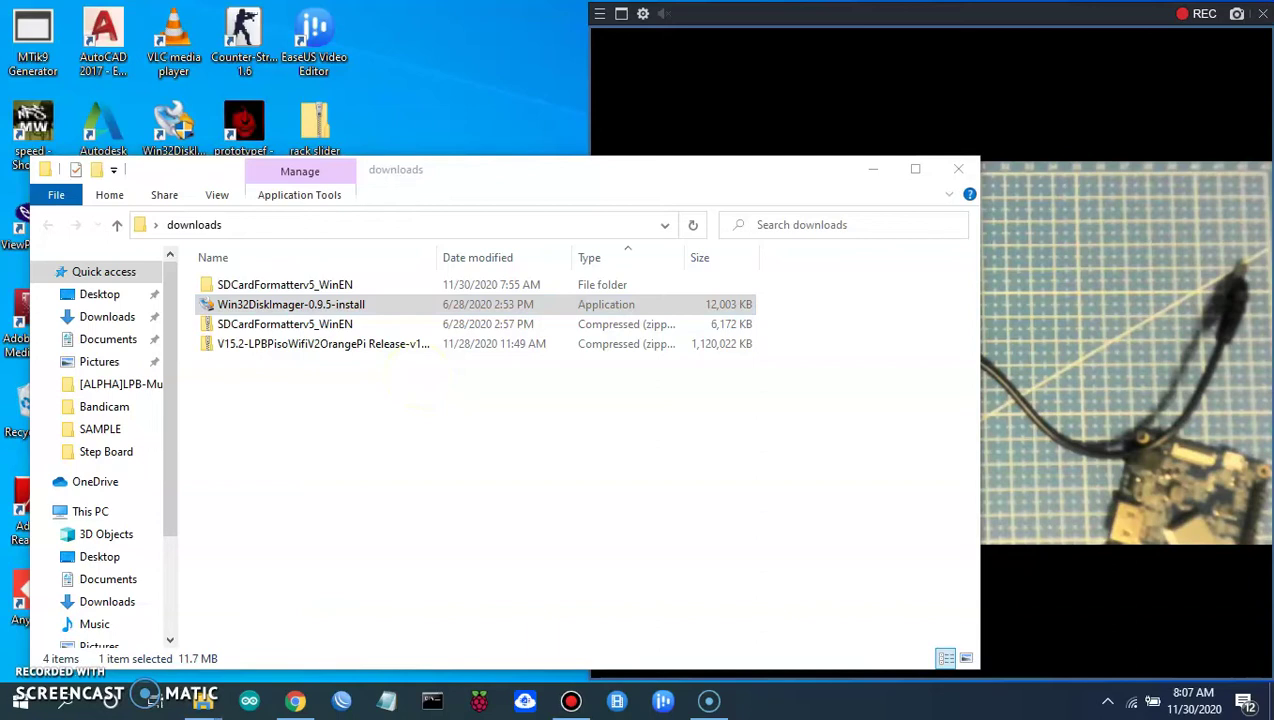
click(873, 171)
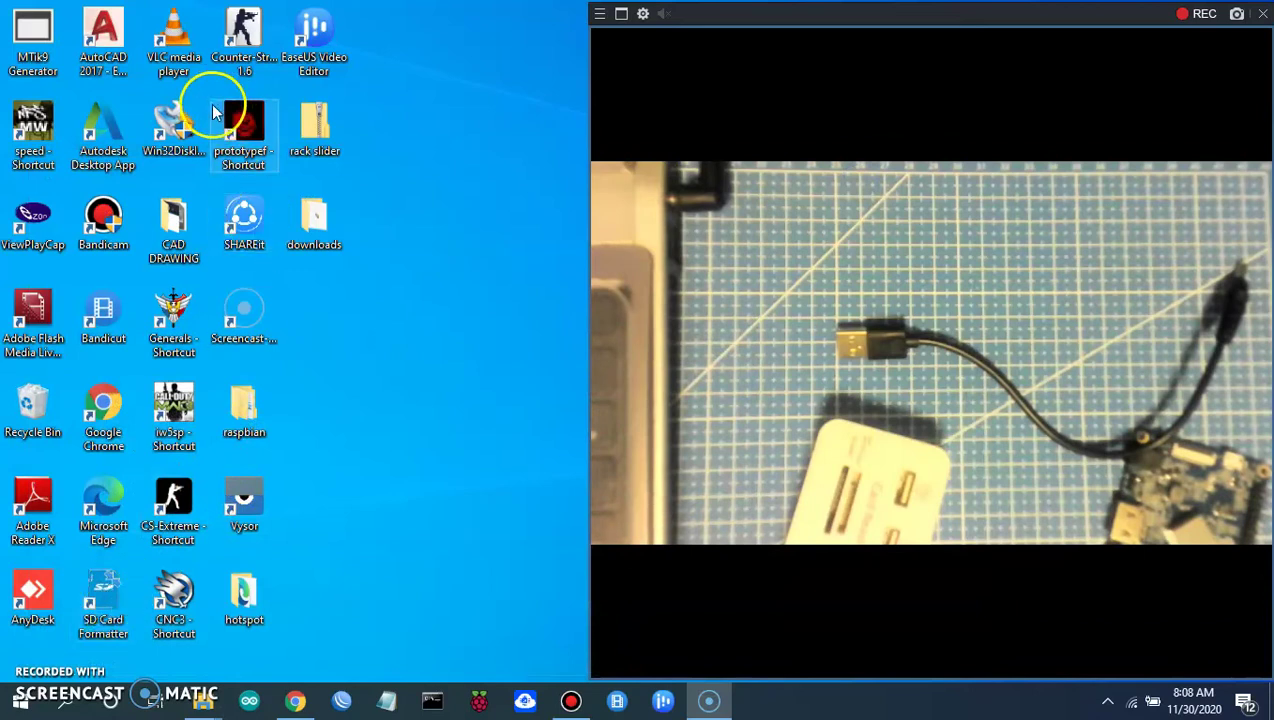
- Open SD Card Formatter and refresh its card list to load F:\, dismissing the Windows format prompt and access error
click(103, 594)
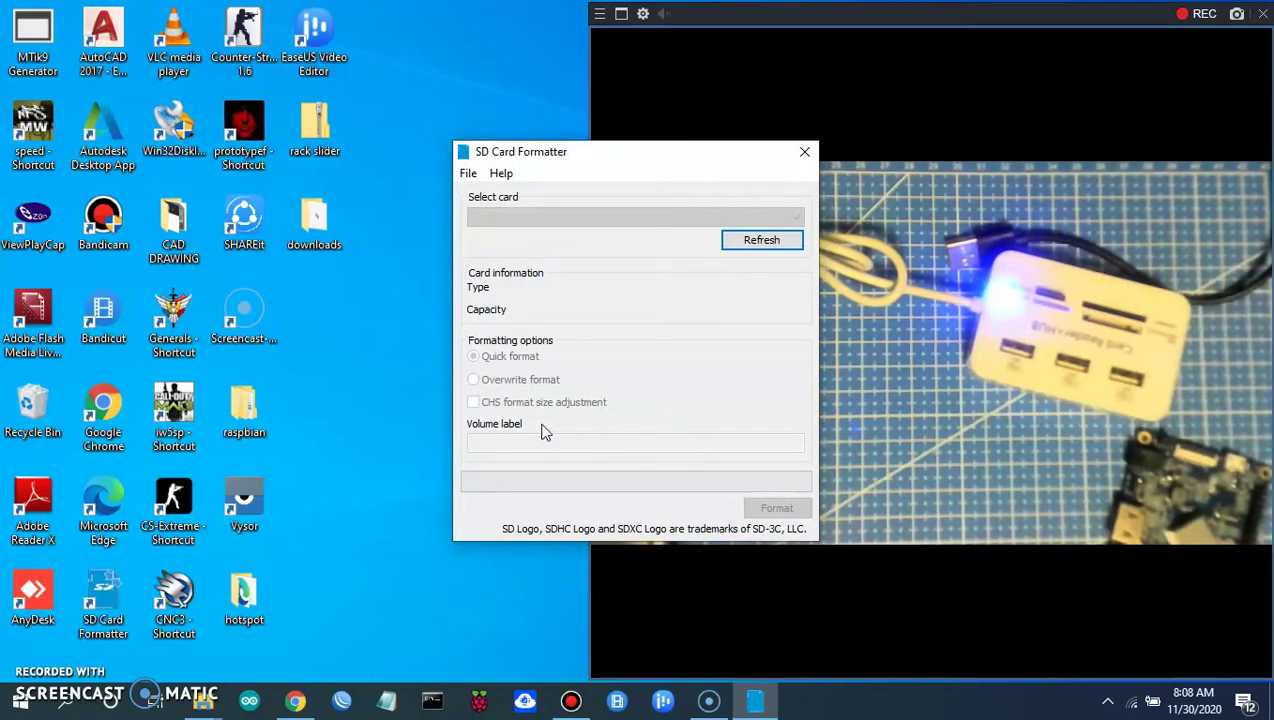
click(765, 250)
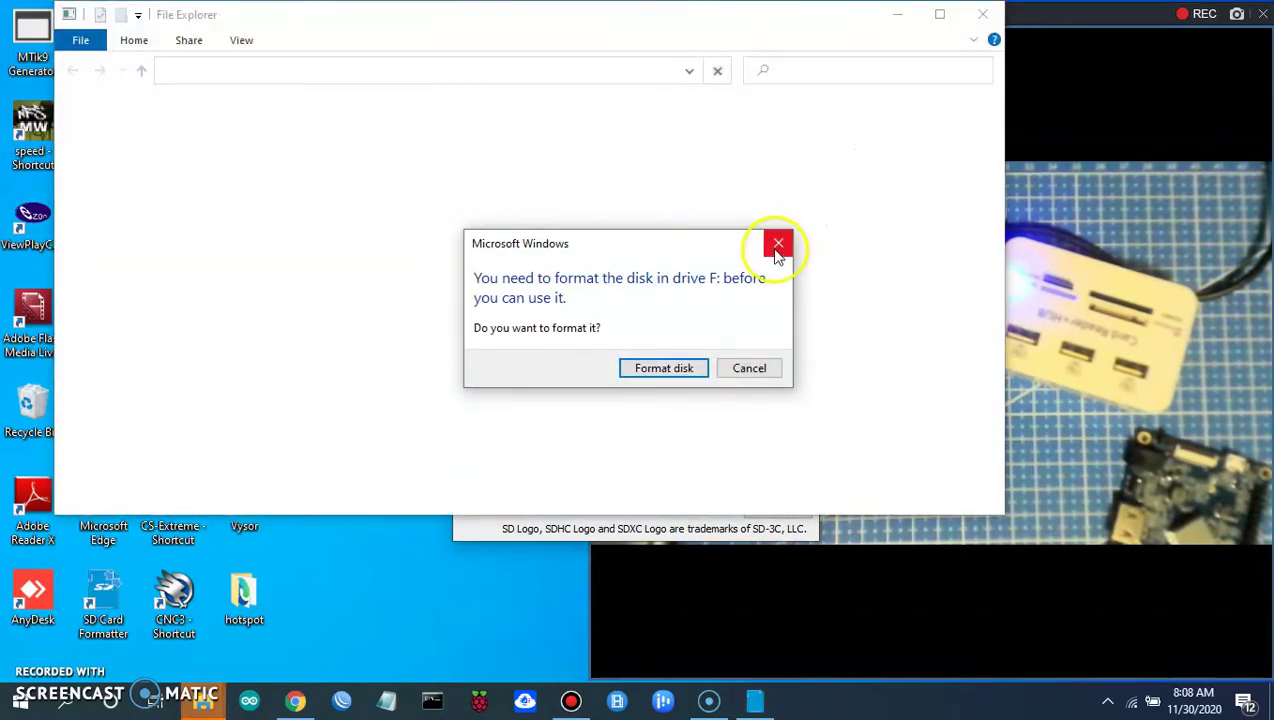
click(777, 246)
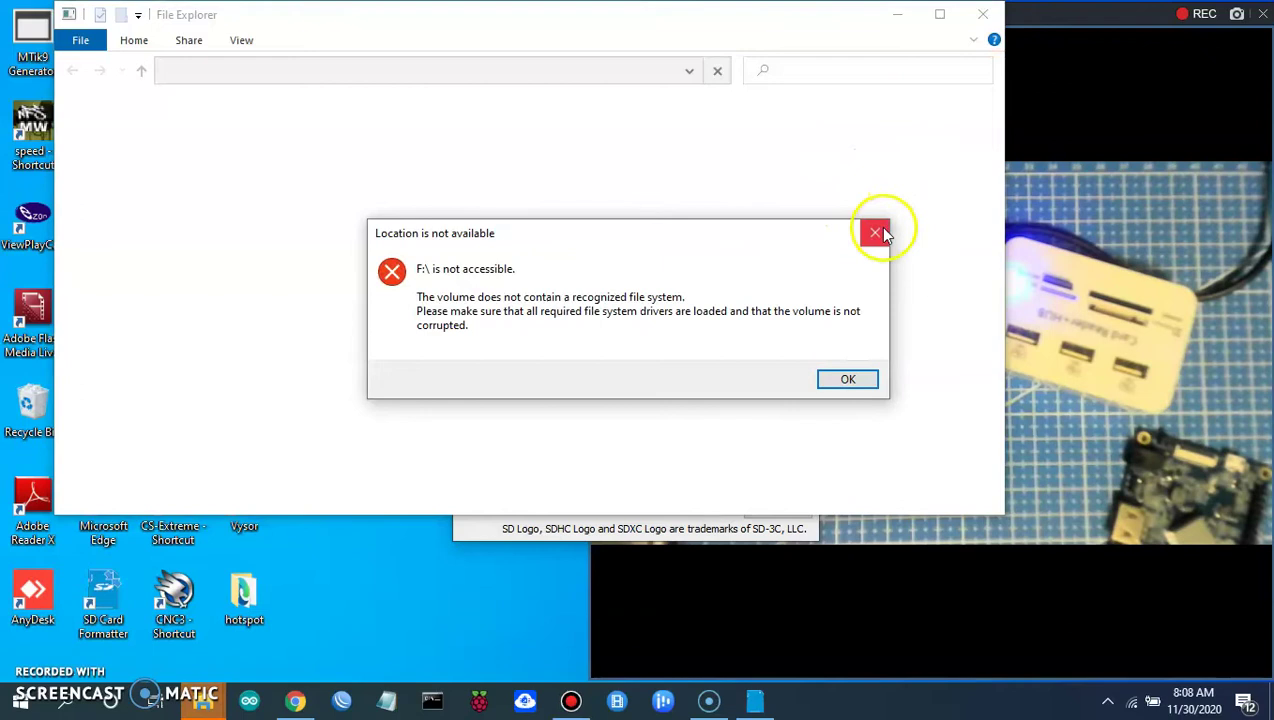
click(876, 233)
click(763, 246)
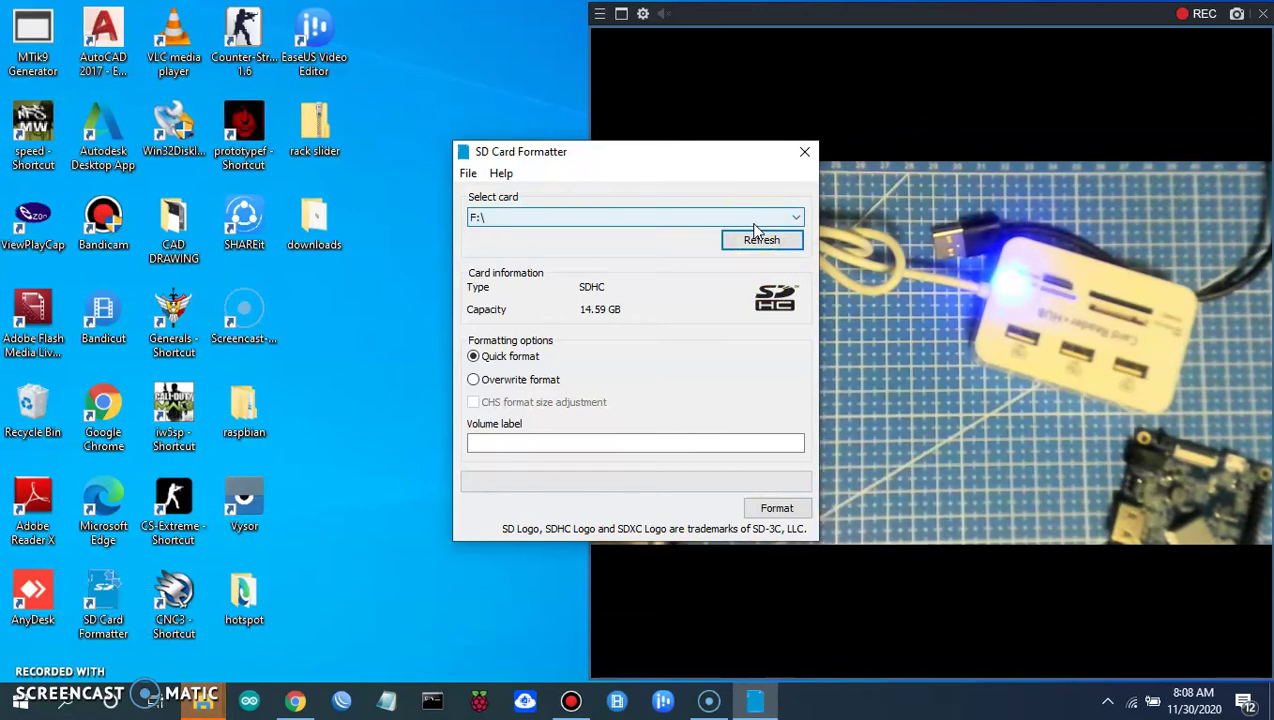
- Quick format the F:\ SD card with an empty volume label, confirm the data erasure, and close the drive's folder window
click(753, 222)
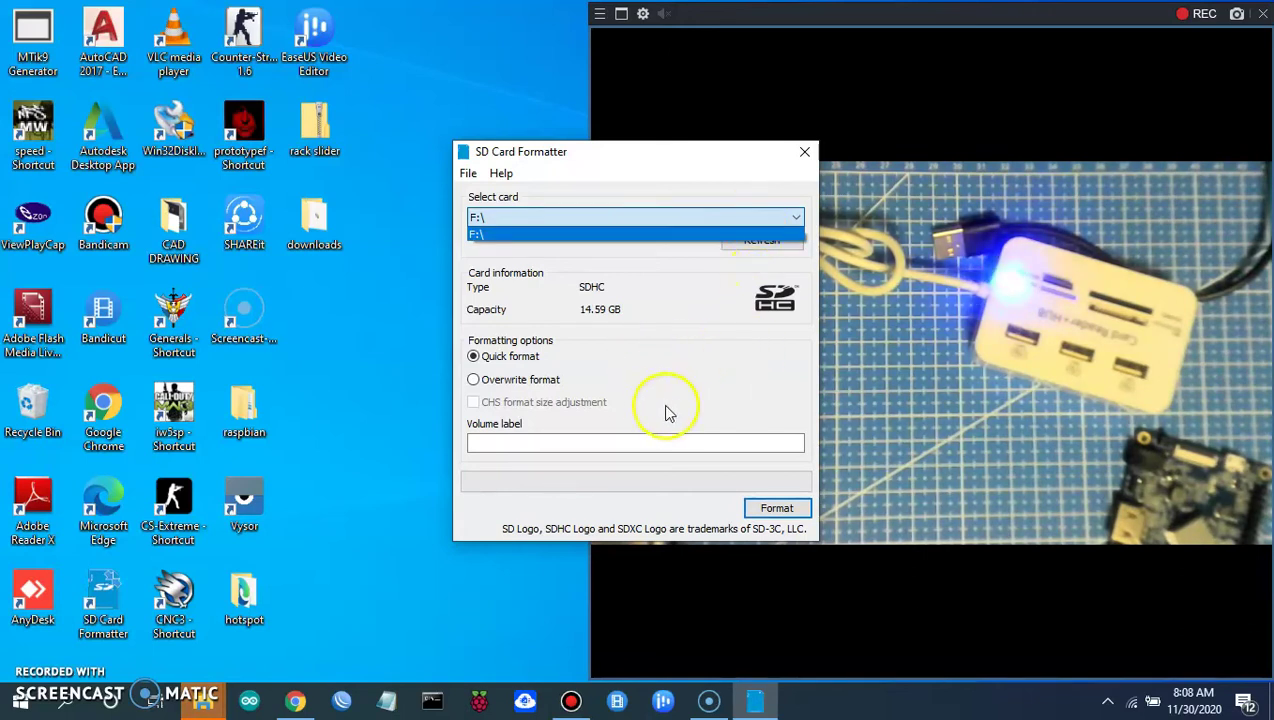
click(757, 505)
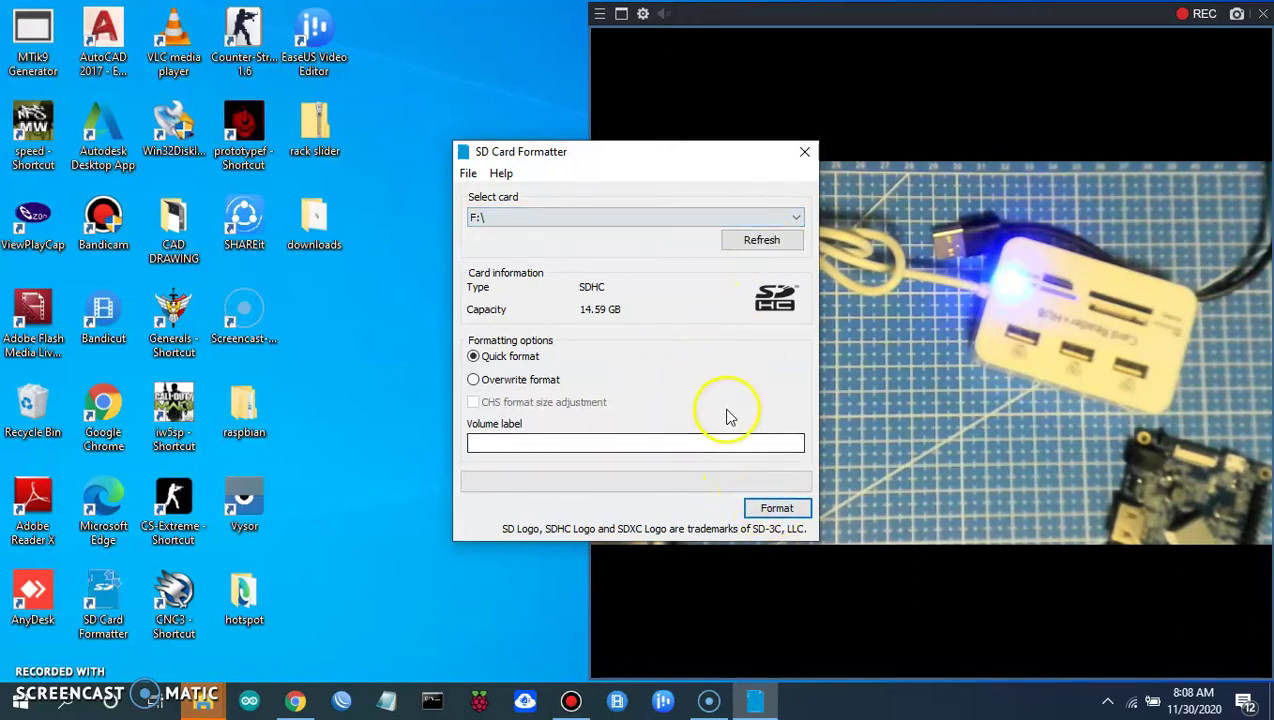
click(776, 512)
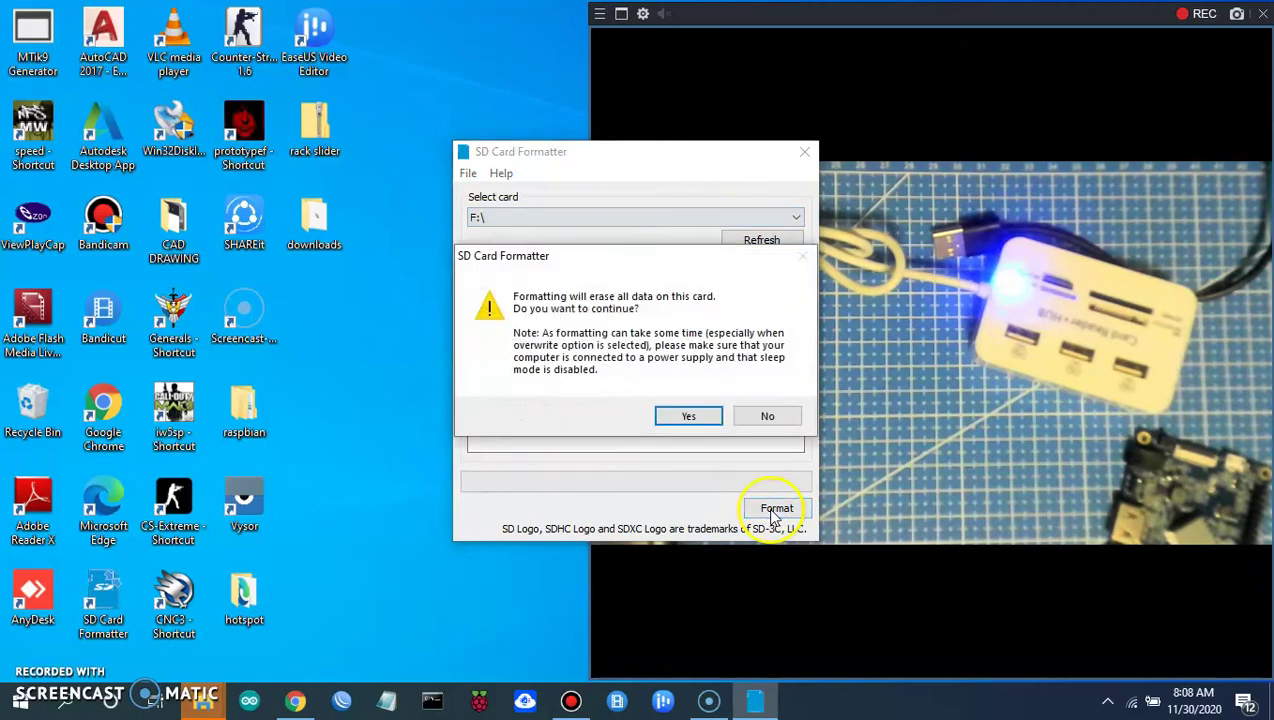
click(690, 416)
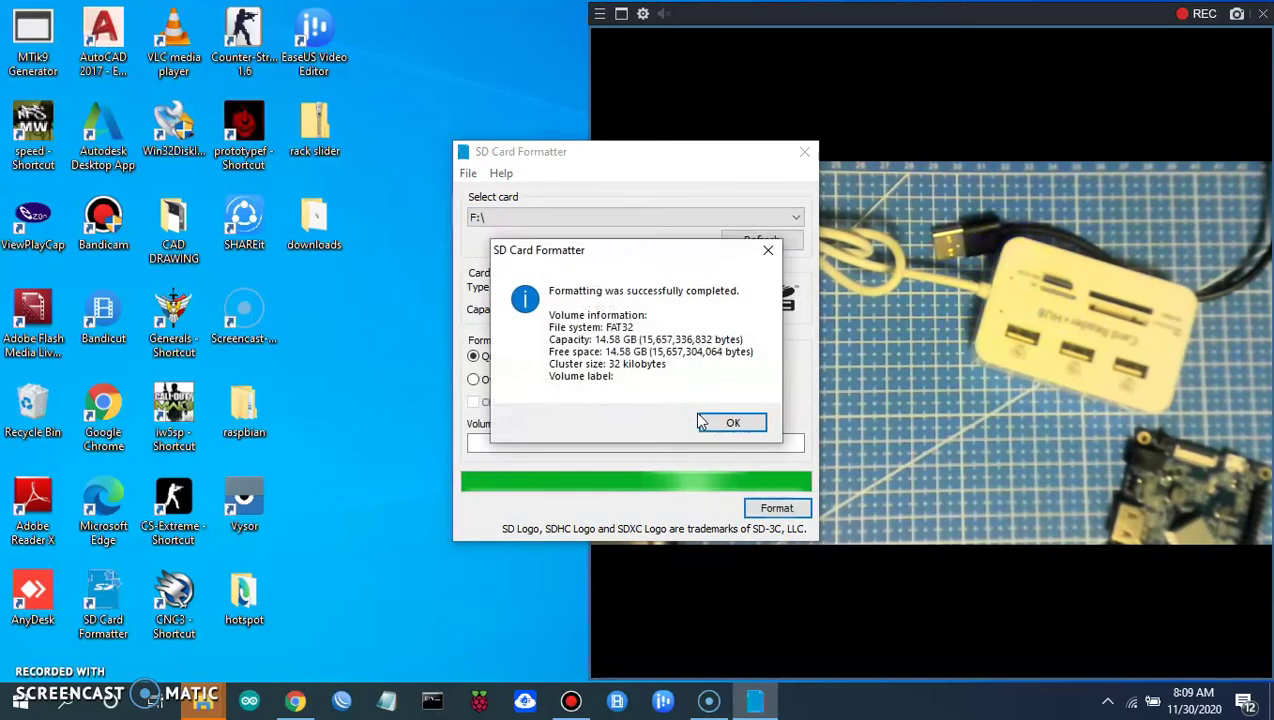
click(701, 421)
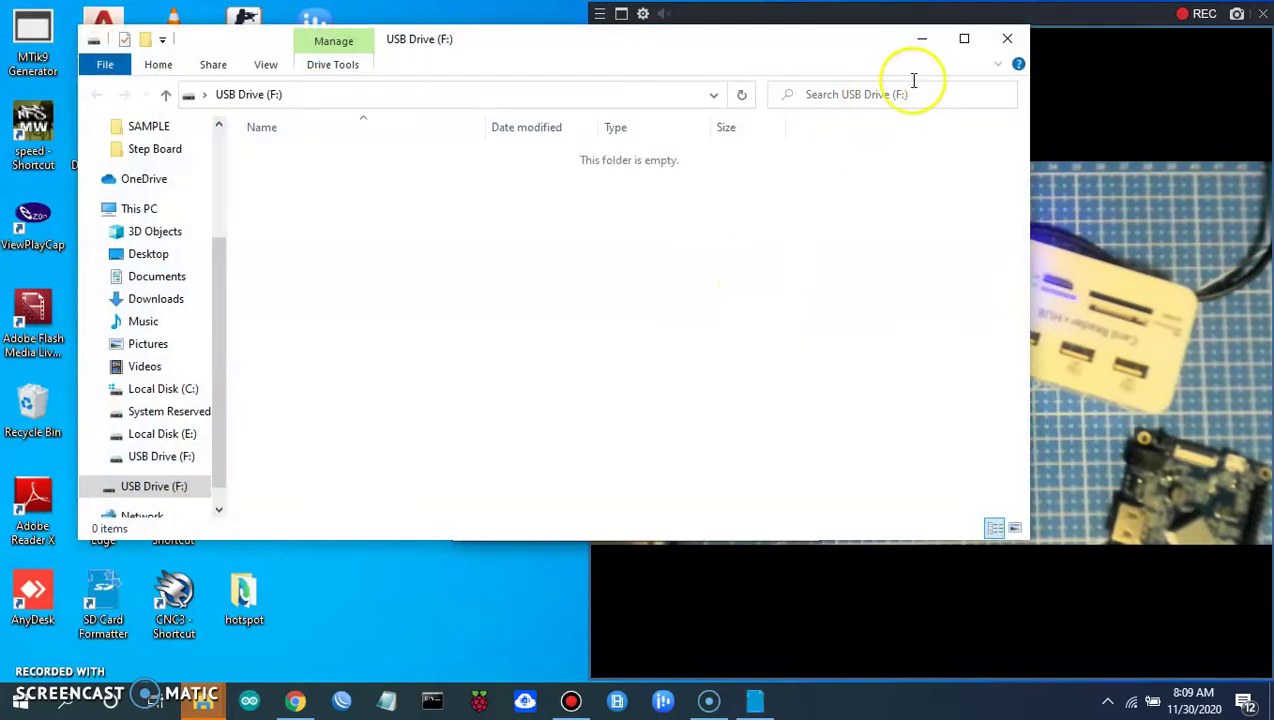
click(1008, 44)
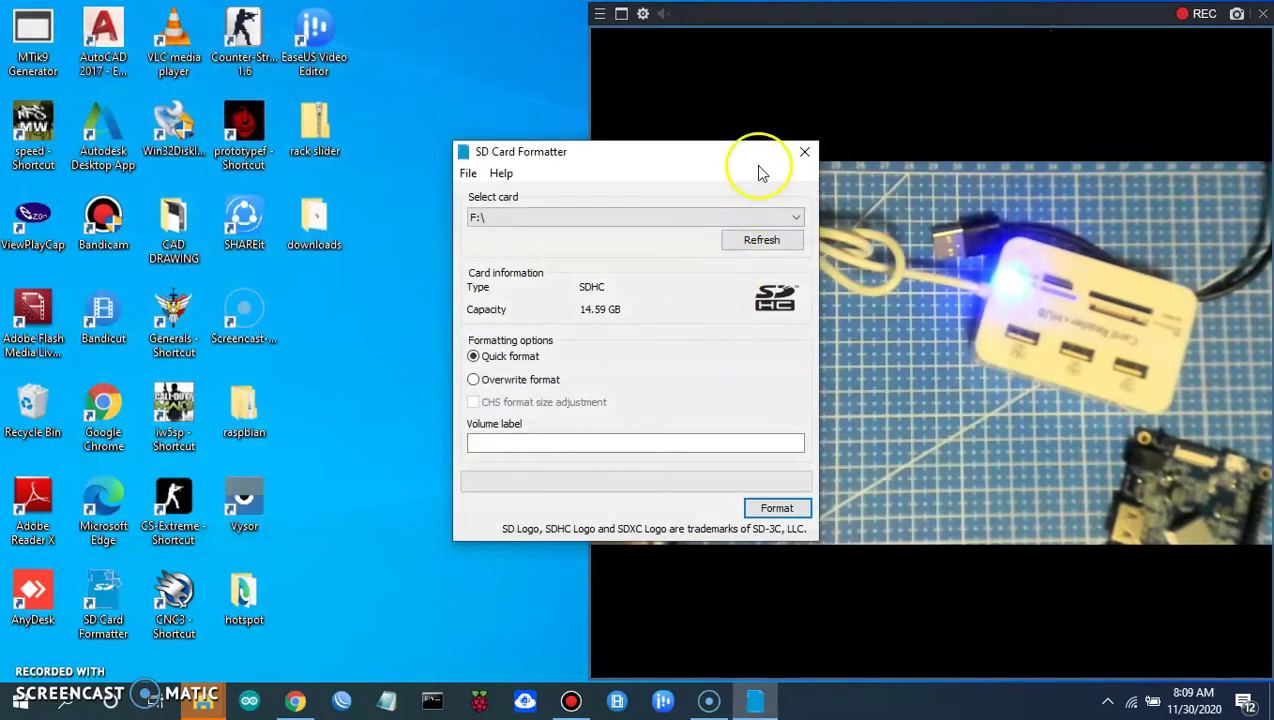
- Close SD Card Formatter, then dismiss the Facebook notification and the Windows prompt to format drive F:
click(805, 154)
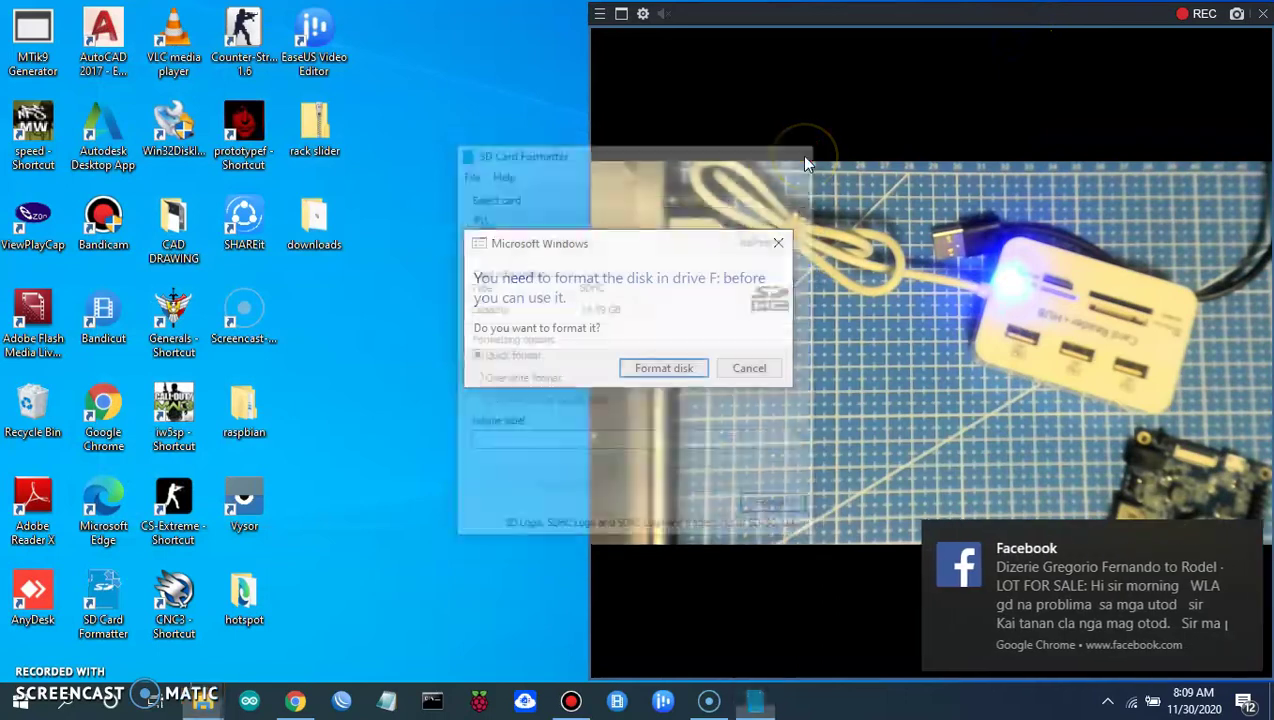
click(1241, 538)
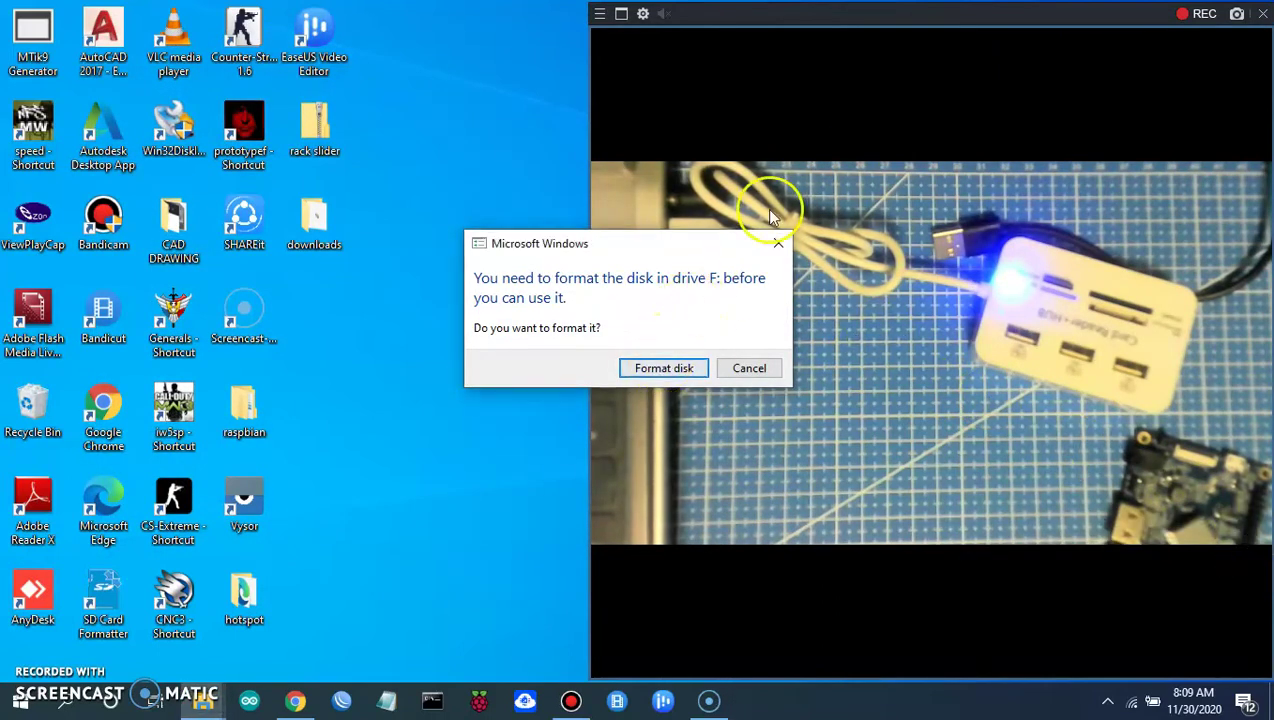
click(778, 243)
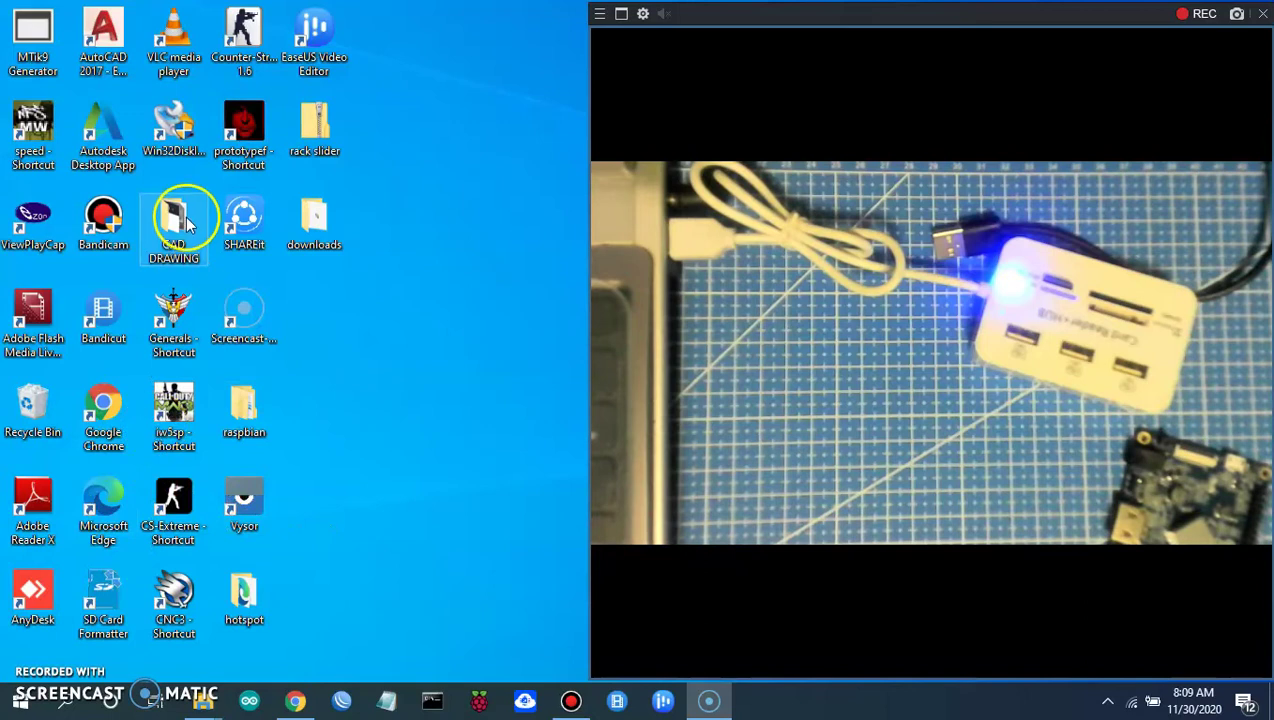
- Launch Win32 Disk Imager from the desktop, allow it to make changes, and select F:\ as the target device
click(180, 150)
double_click(186, 155)
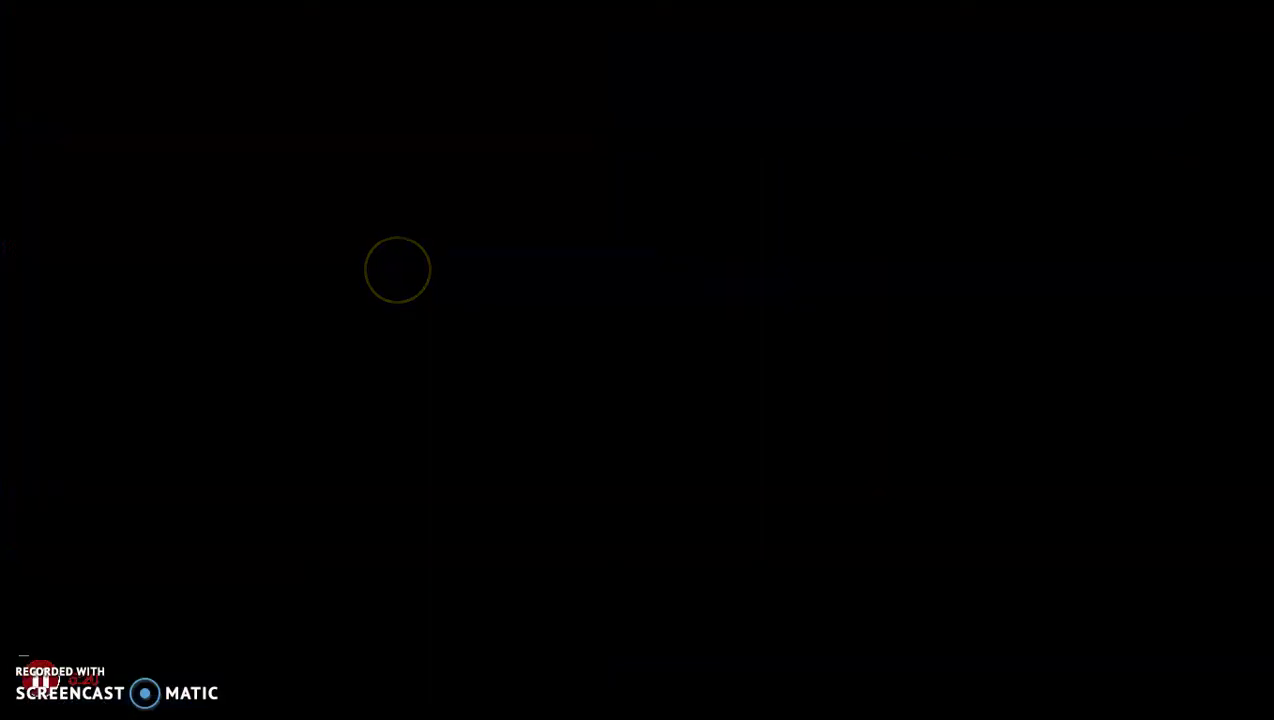
click(491, 485)
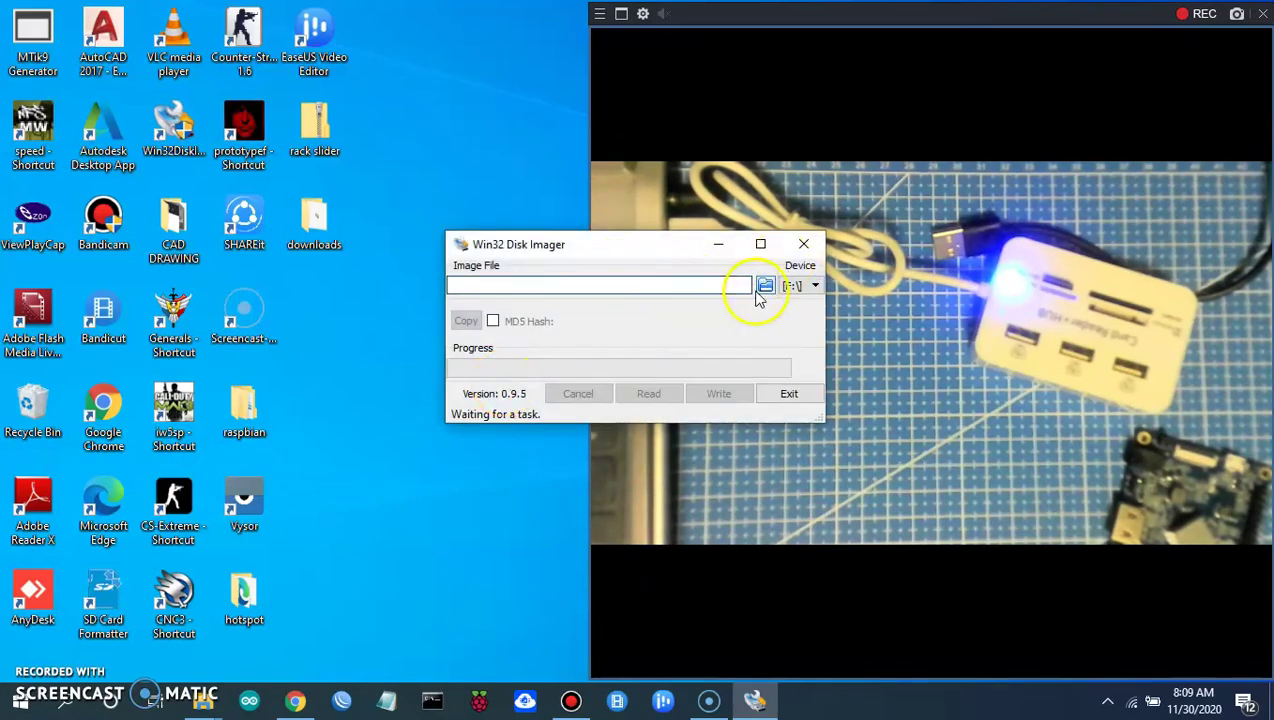
click(816, 287)
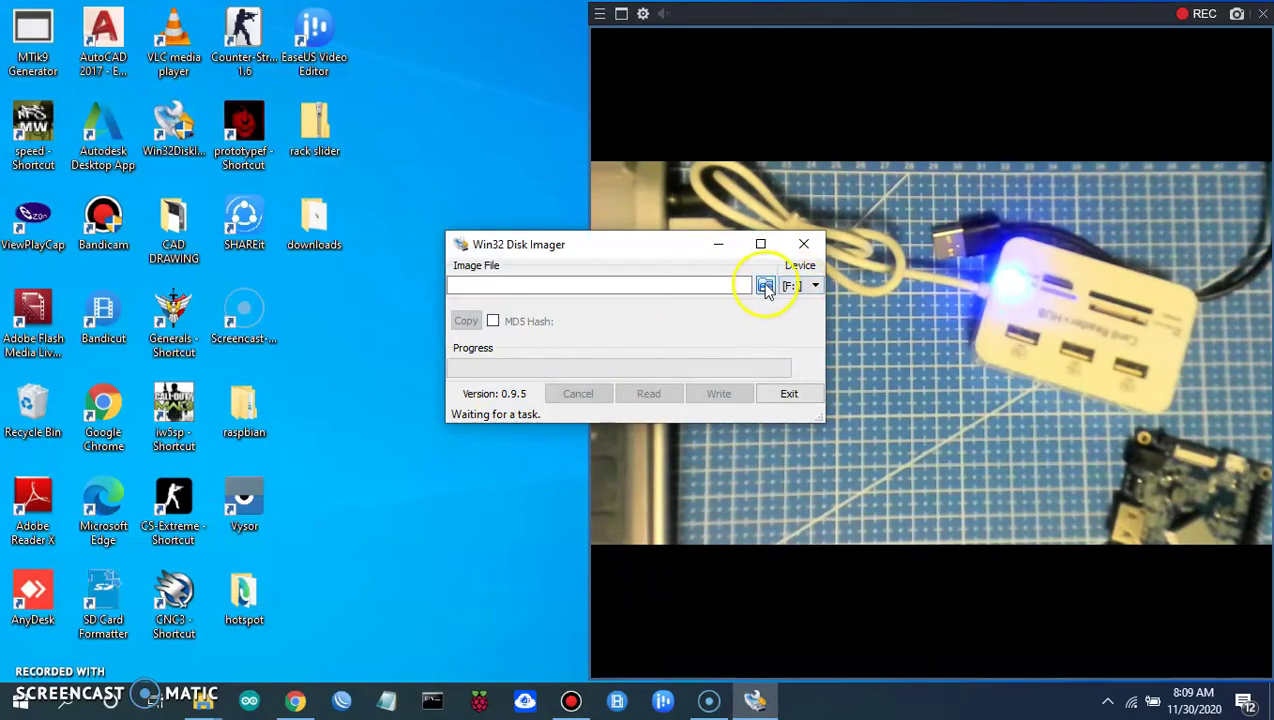
- Load V15.3-LPBPisoWifiV2OrangePi Release-v15.3.img from its folder in Downloads as the image file
click(765, 287)
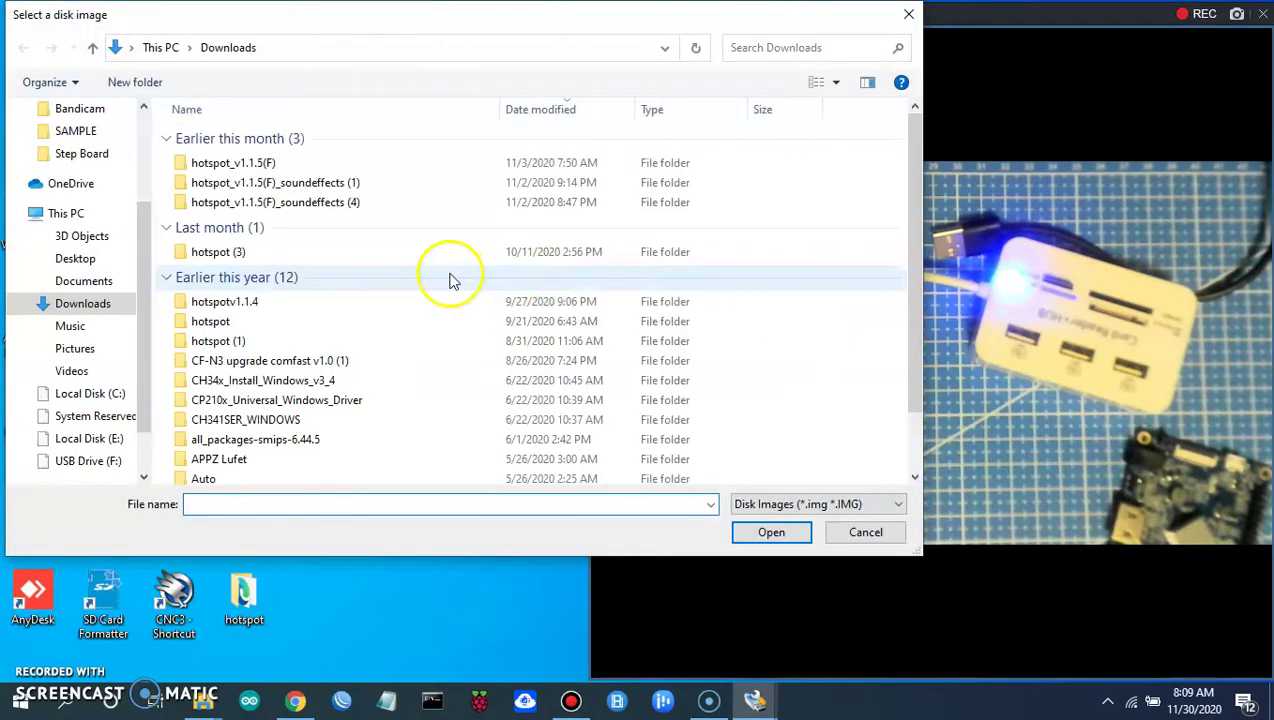
double_click(265, 204)
click(336, 143)
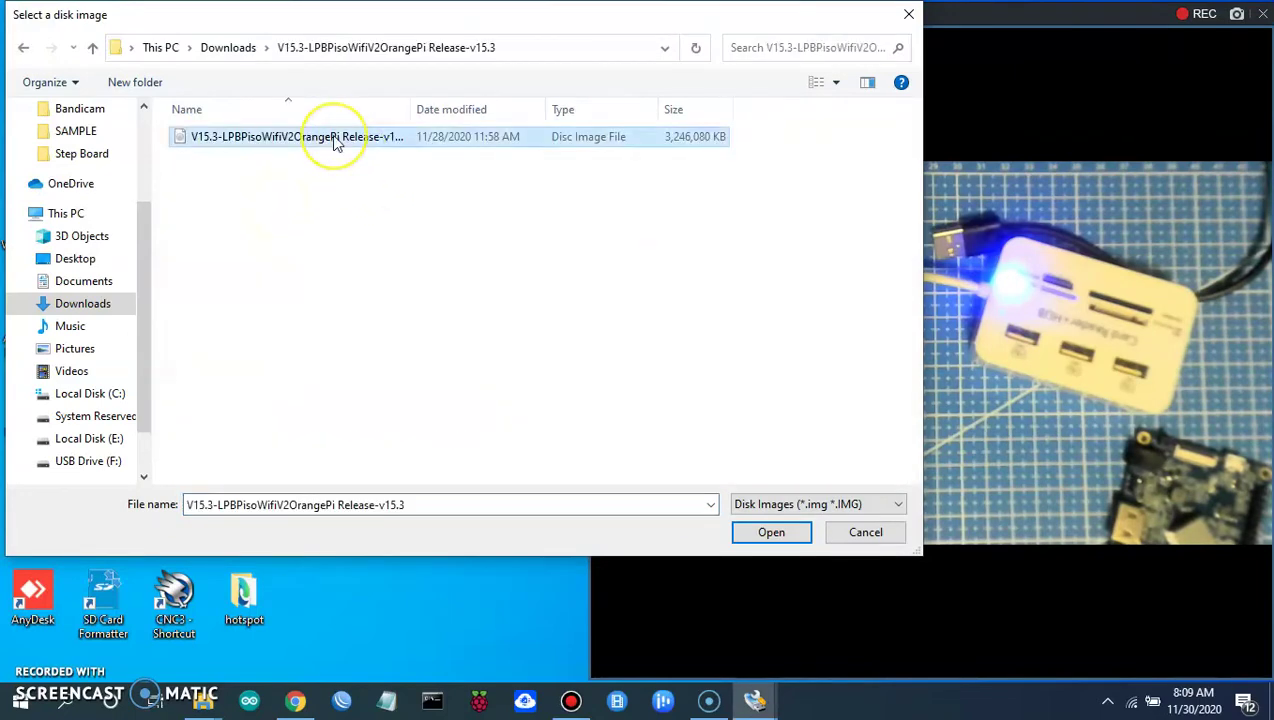
double_click(336, 143)
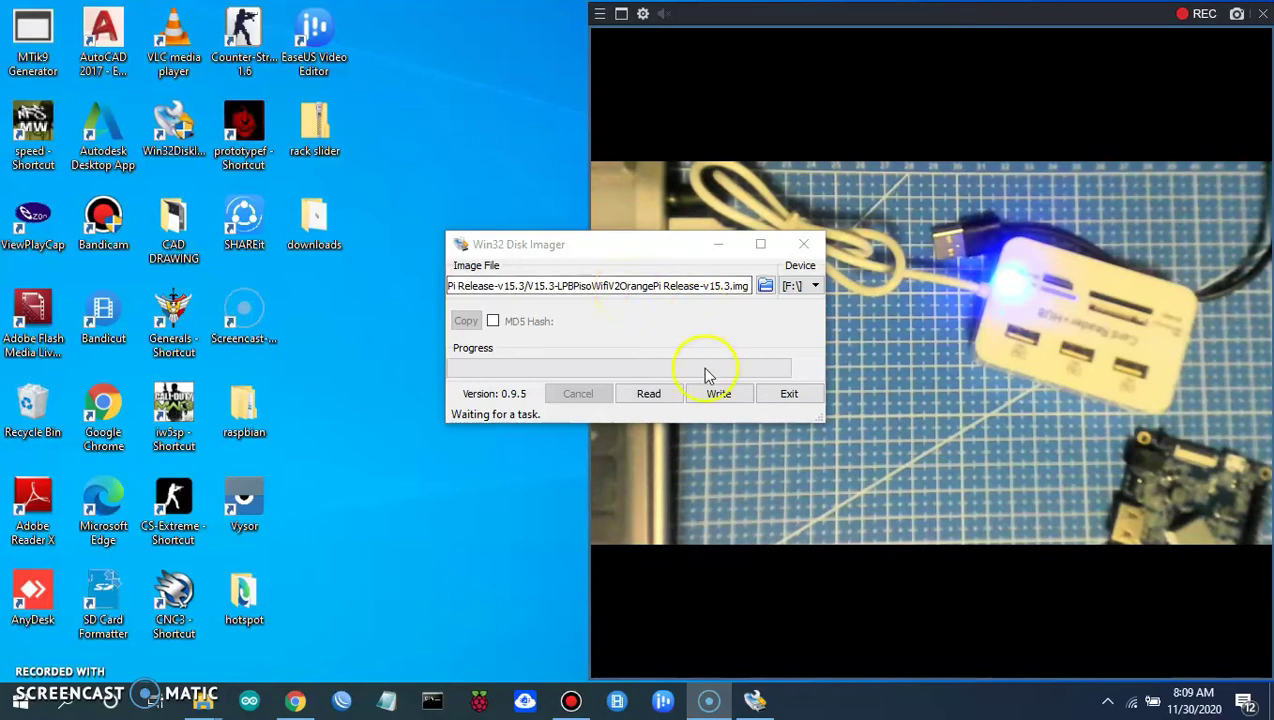
- Write the loaded image to the F:\ card, confirming the overwrite and dismissing the completion message
click(716, 396)
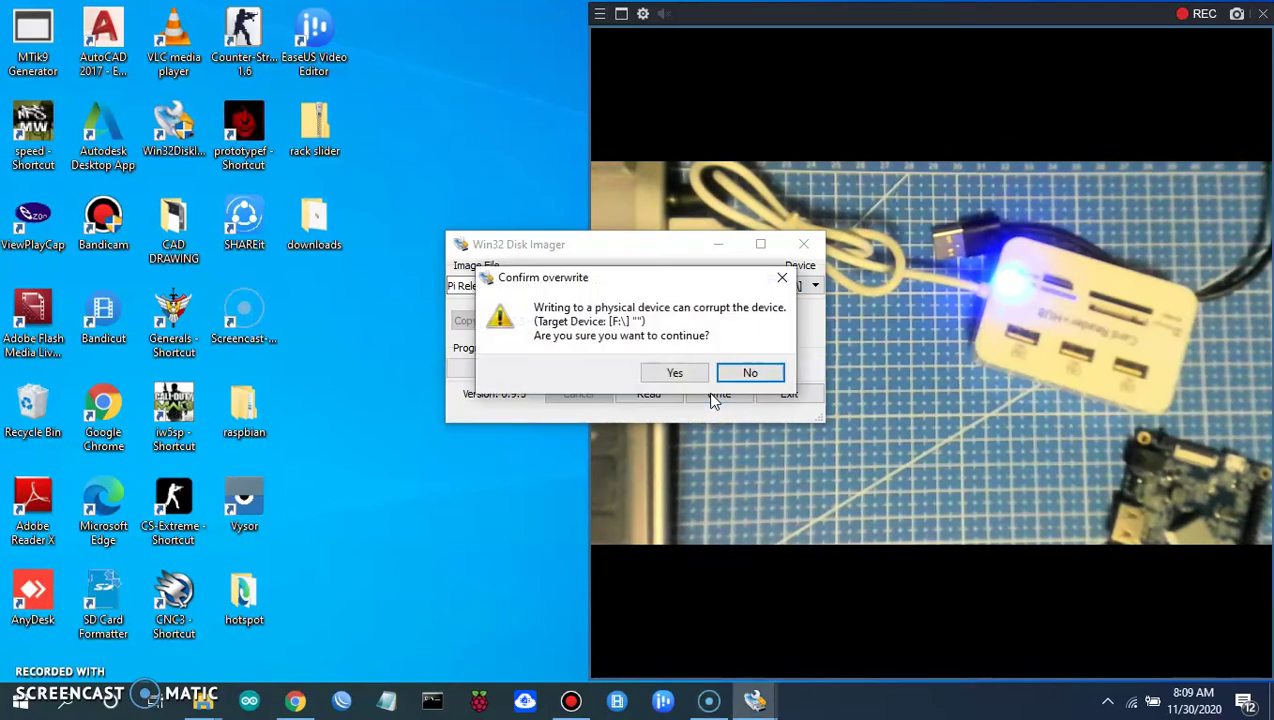
click(676, 374)
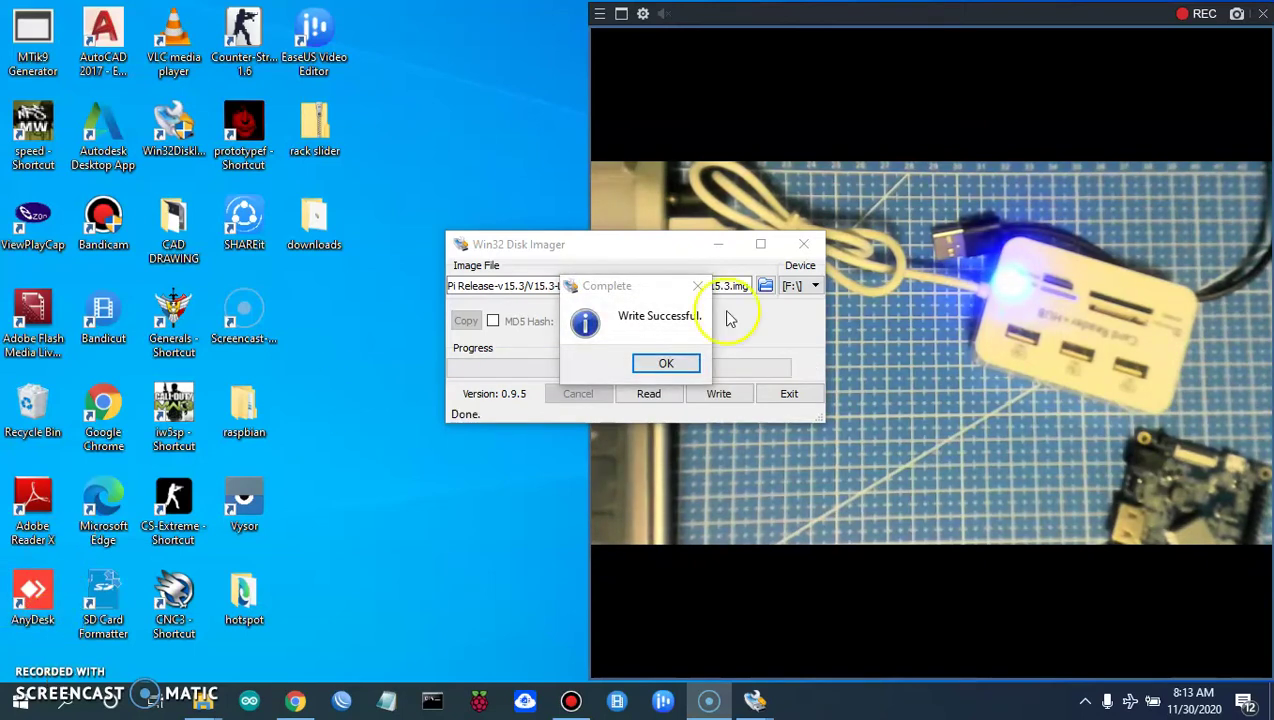
click(655, 366)
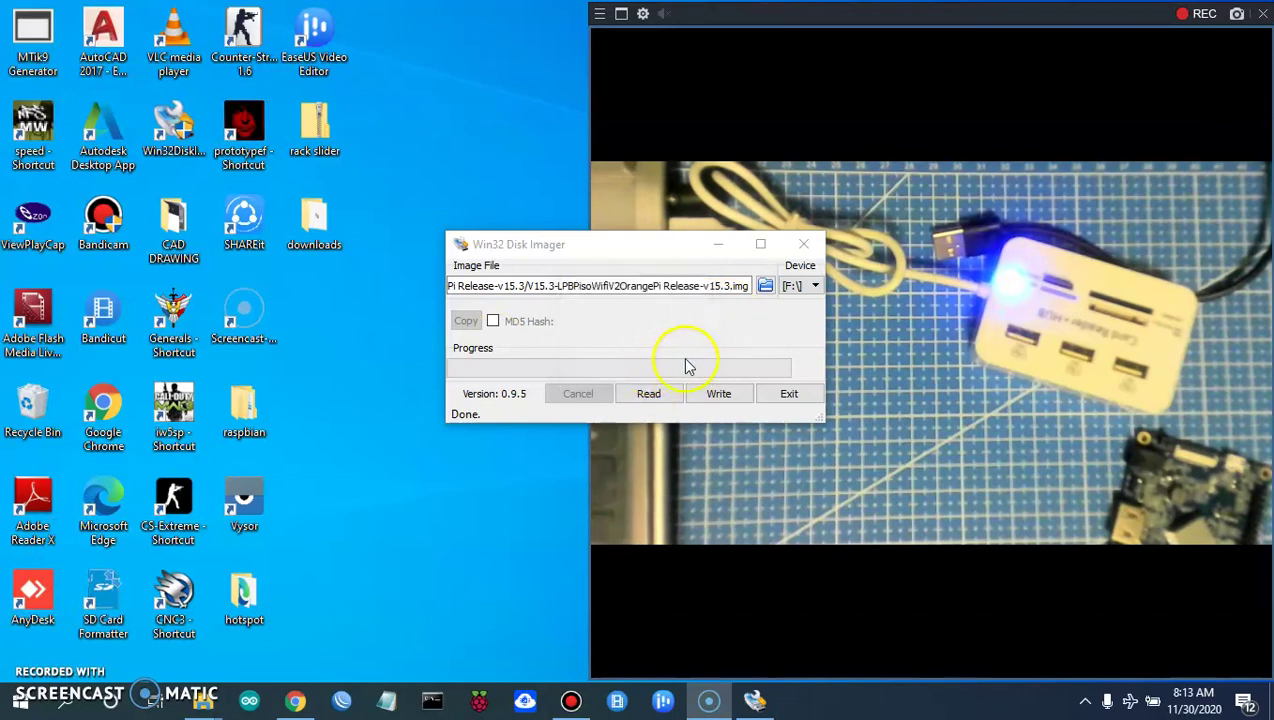
- Safely eject the USB mass storage device holding the SD card from Windows
click(1085, 701)
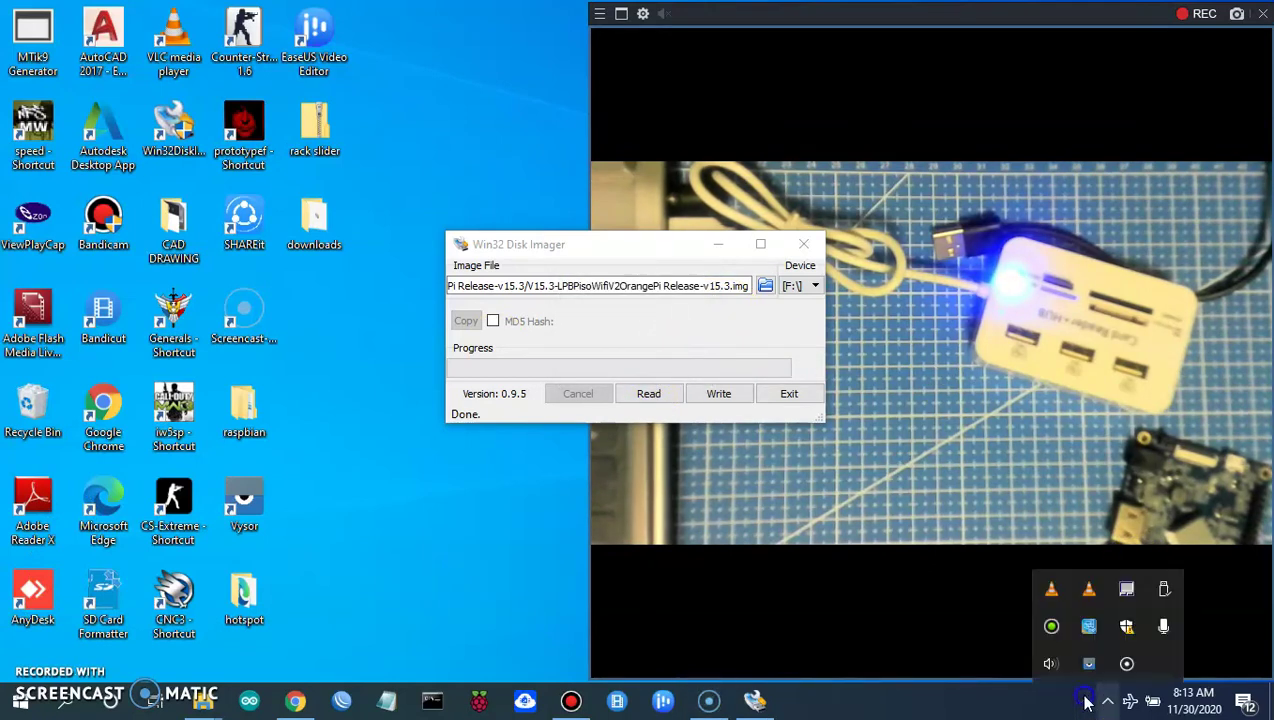
click(1164, 591)
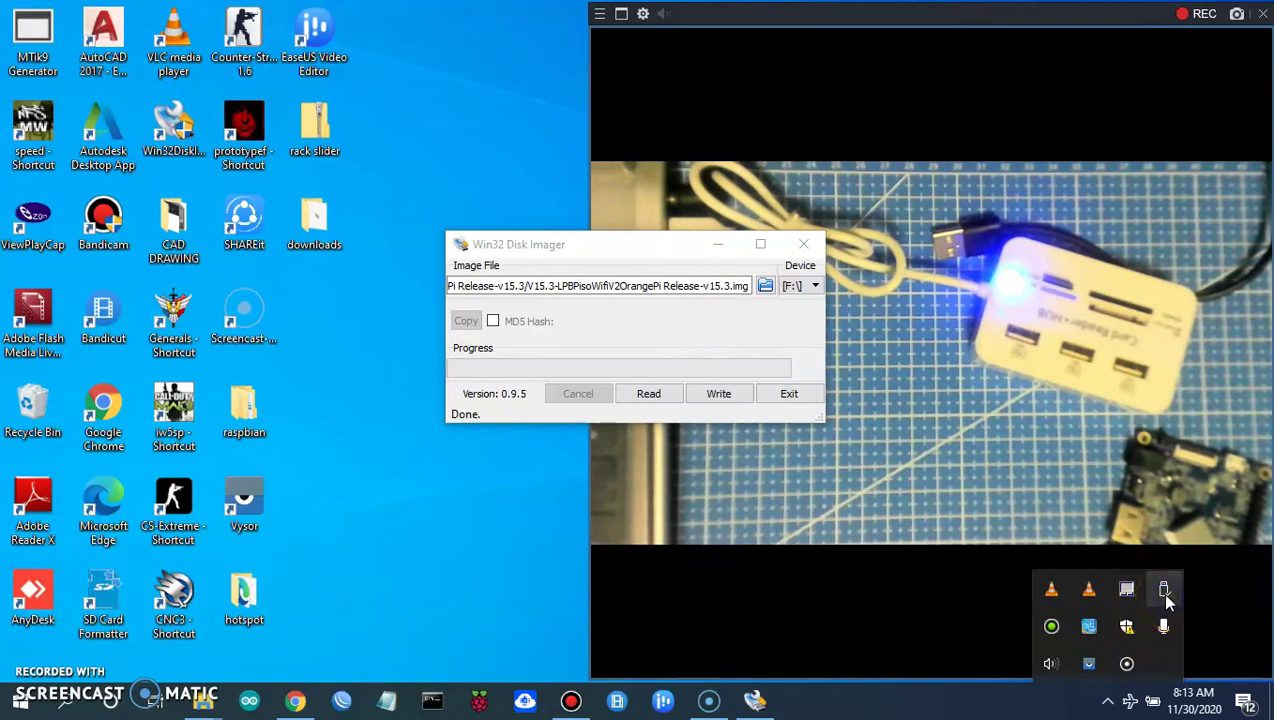
click(1130, 628)
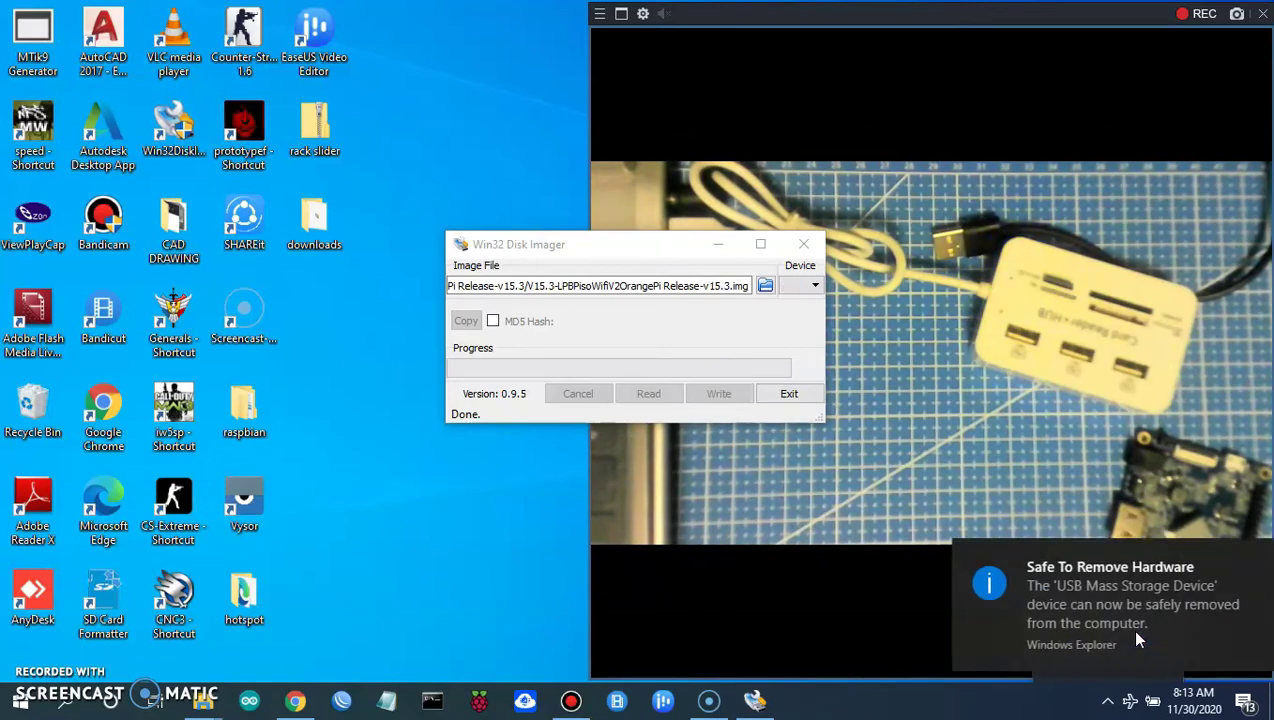
- Close Win32 Disk Imager and switch the camera preview window to full screen
click(804, 245)
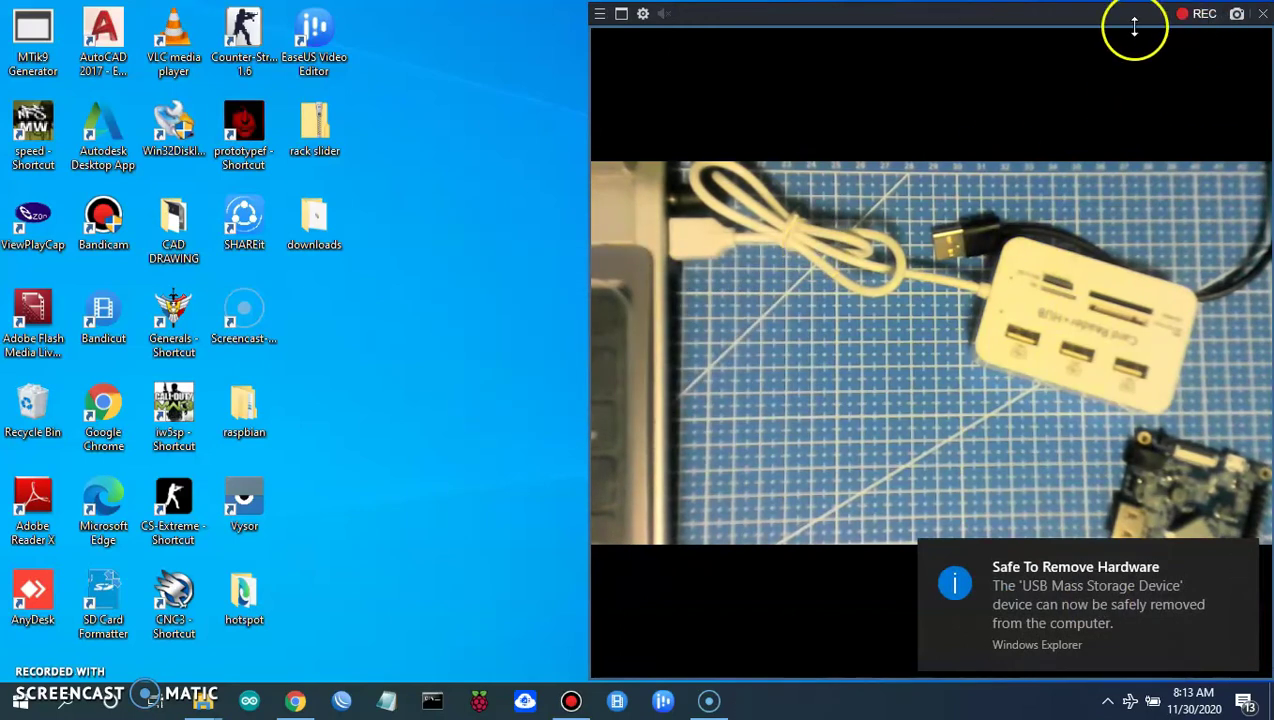
click(620, 16)
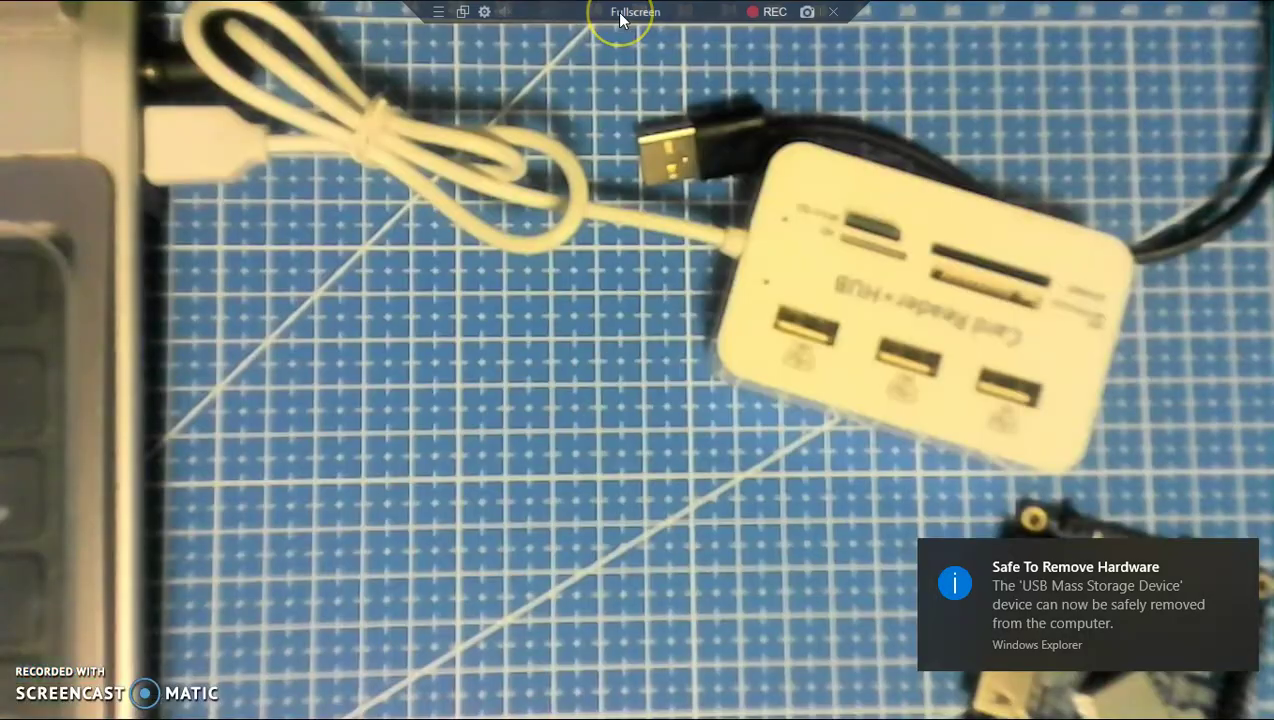